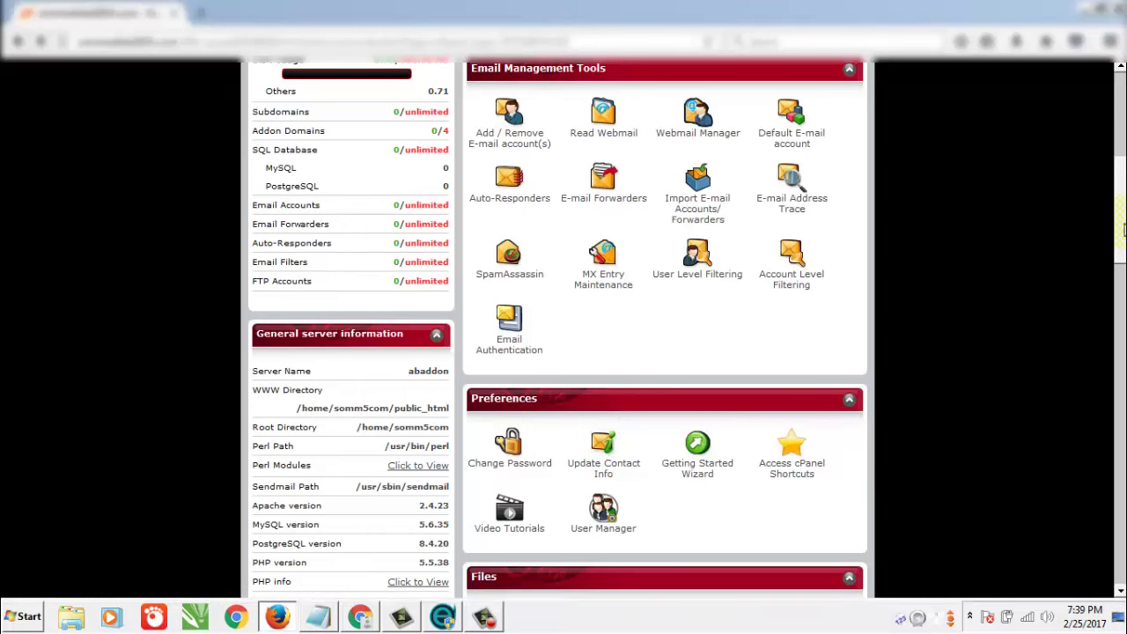
# Scroll the cPanel home page down to the Scripts section listing WordPress, Joomla 2.5 and AbanteCart.
pyautogui.moveTo(1121, 229); pyautogui.dragTo(1122, 537)
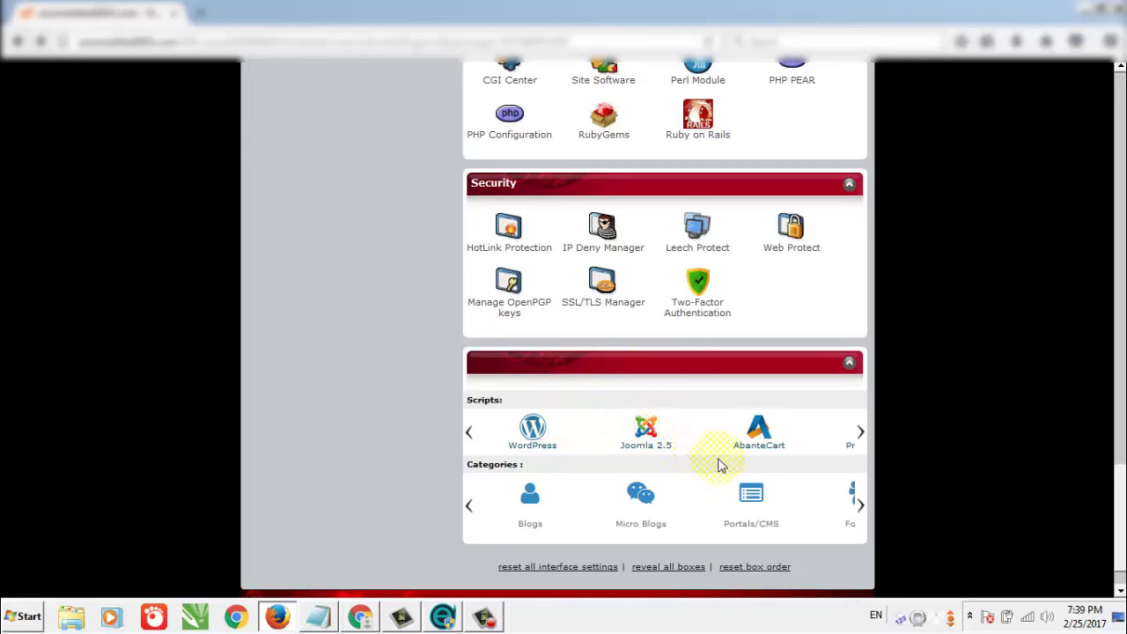
pyautogui.moveTo(859, 432)
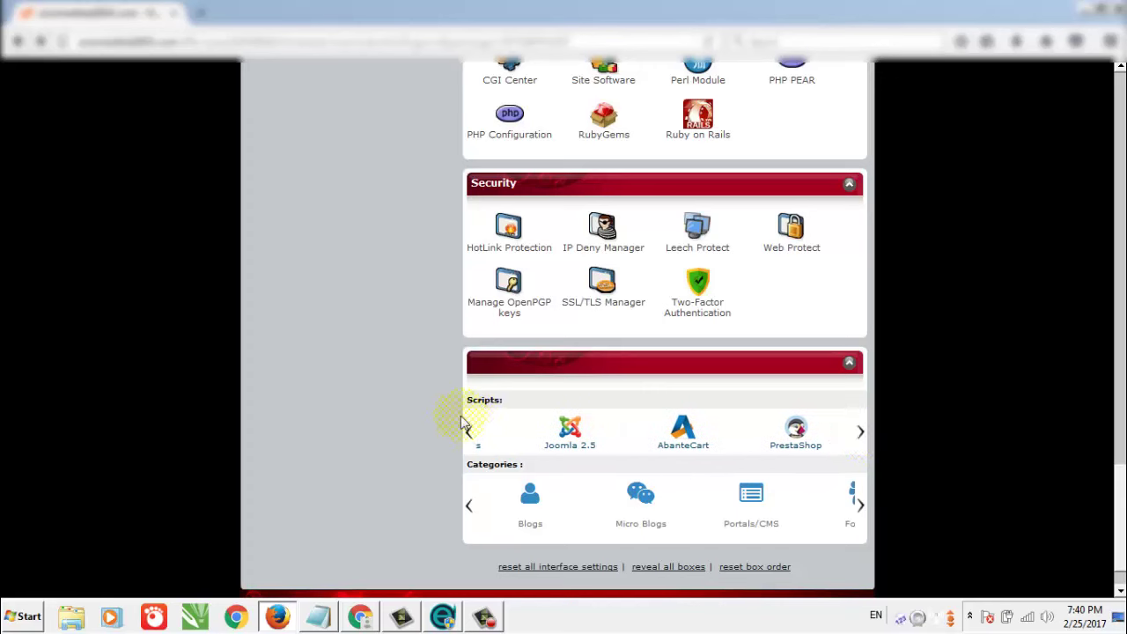
pyautogui.moveTo(469, 429)
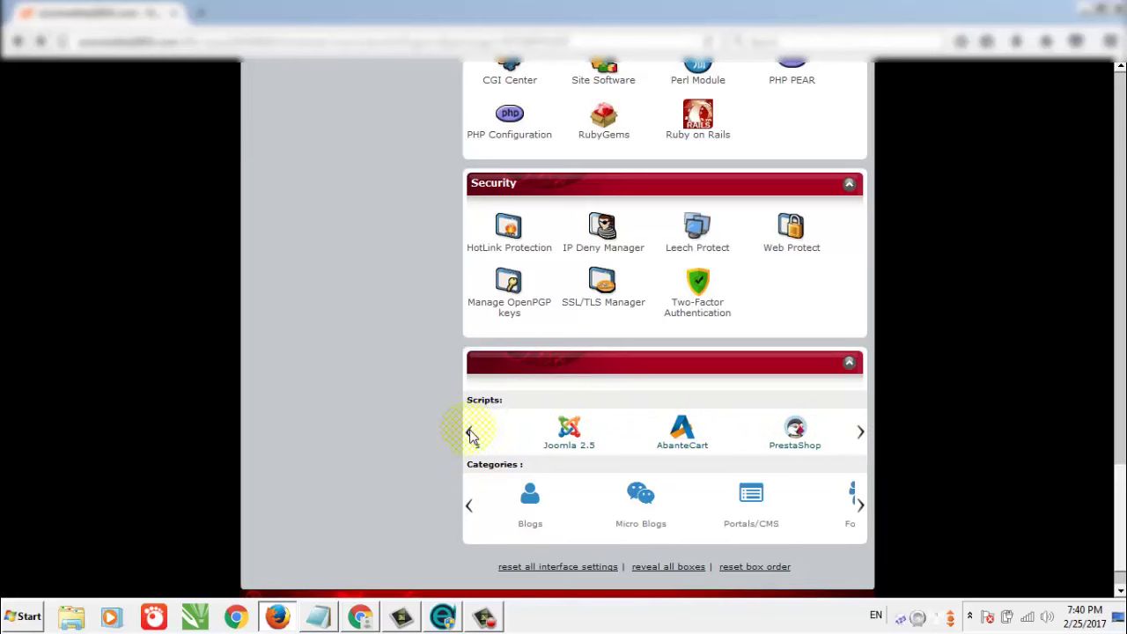
pyautogui.scroll(3, 511, 431)
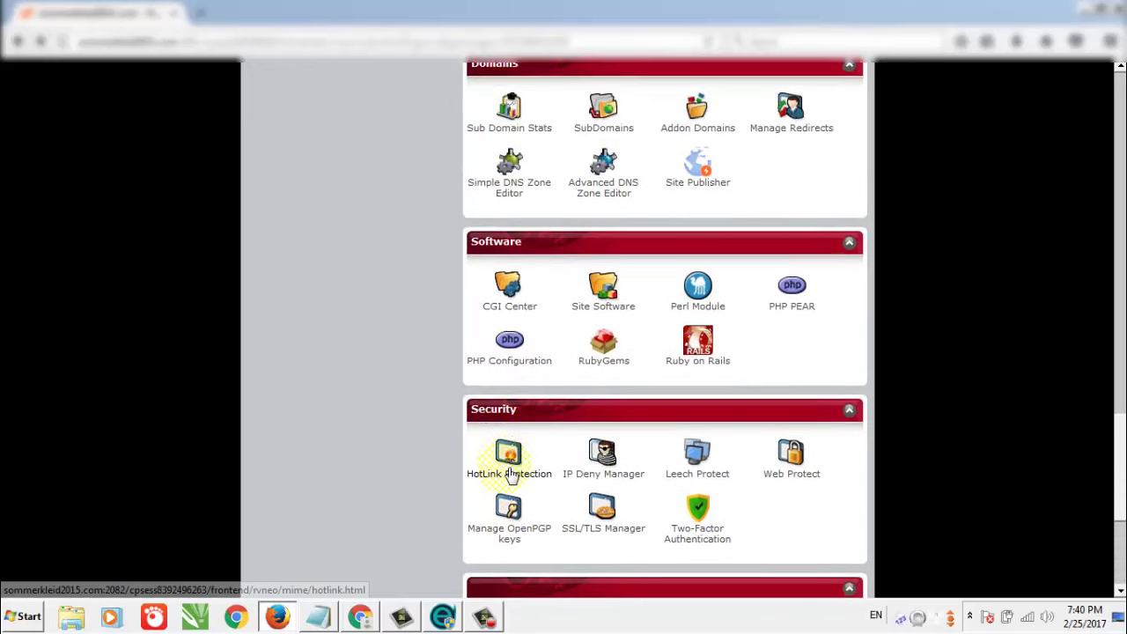
pyautogui.scroll(-3, 511, 476)
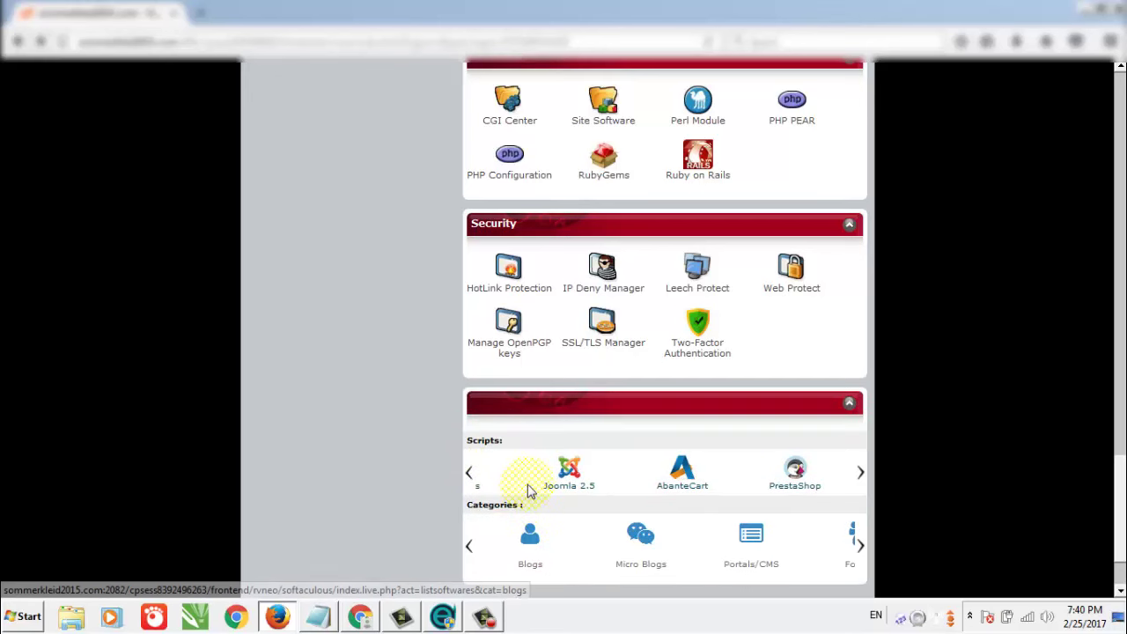
pyautogui.scroll(-2, 771, 568)
pyautogui.scroll(2, 775, 535)
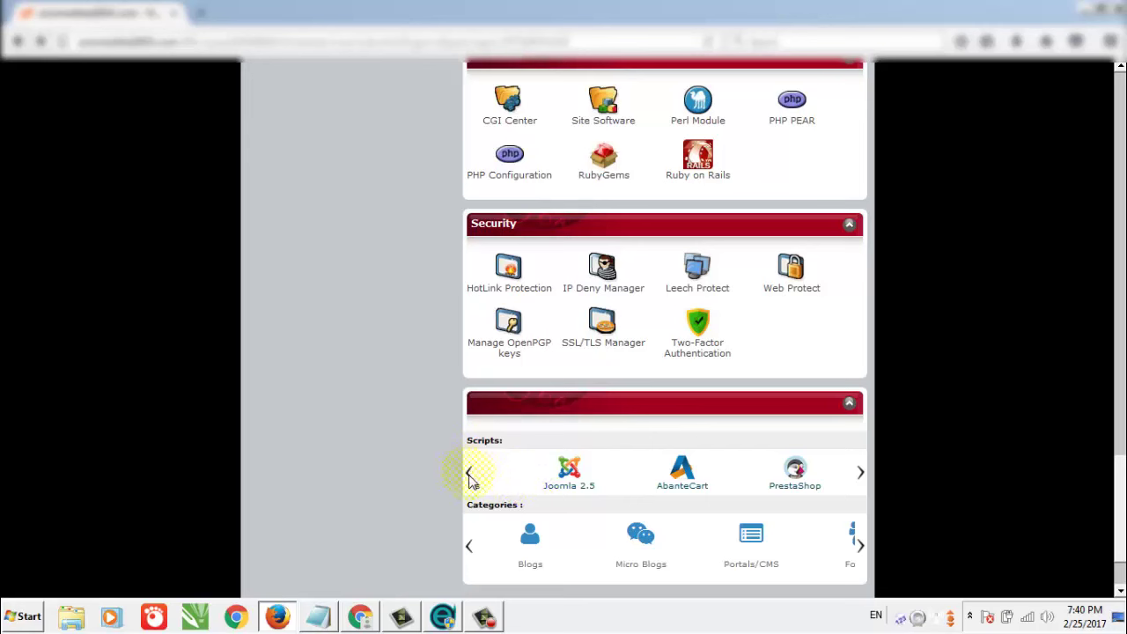
pyautogui.click(484, 616)
pyautogui.click(801, 365)
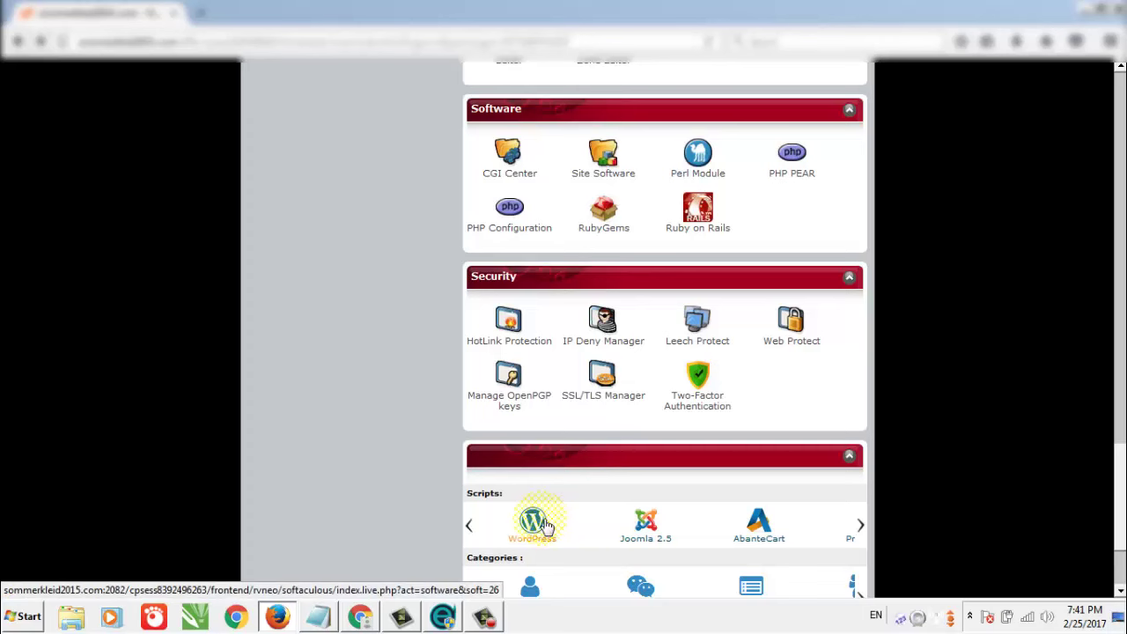
# Open Softaculous's WordPress page and start a new installation to reach the install form.
pyautogui.click(547, 525)
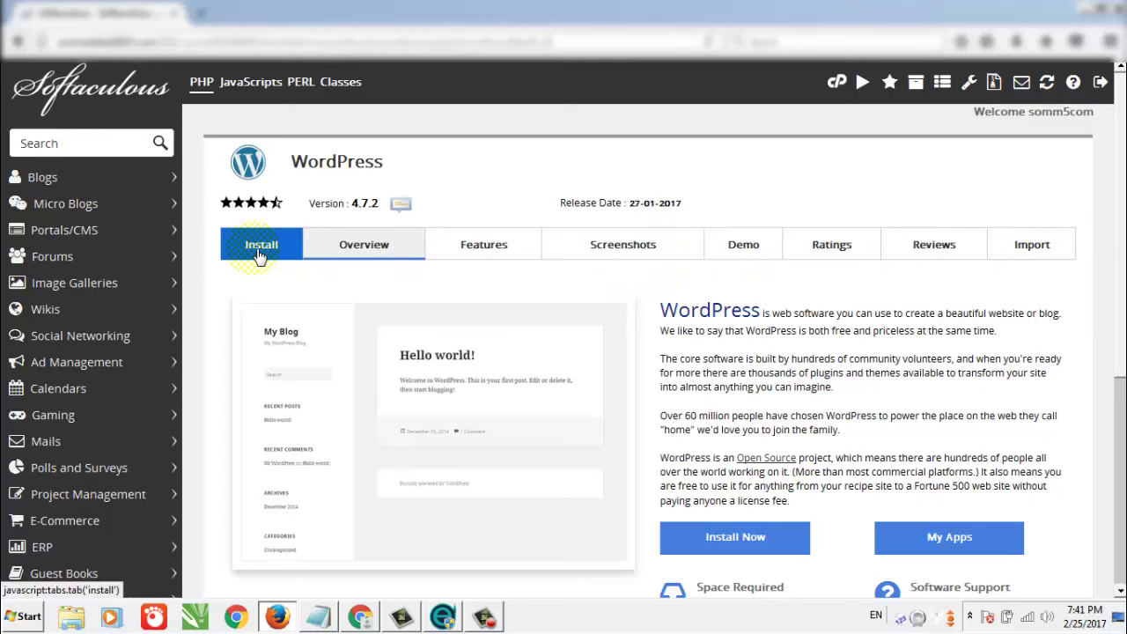
pyautogui.scroll(-4, 411, 285)
pyautogui.scroll(2, 725, 364)
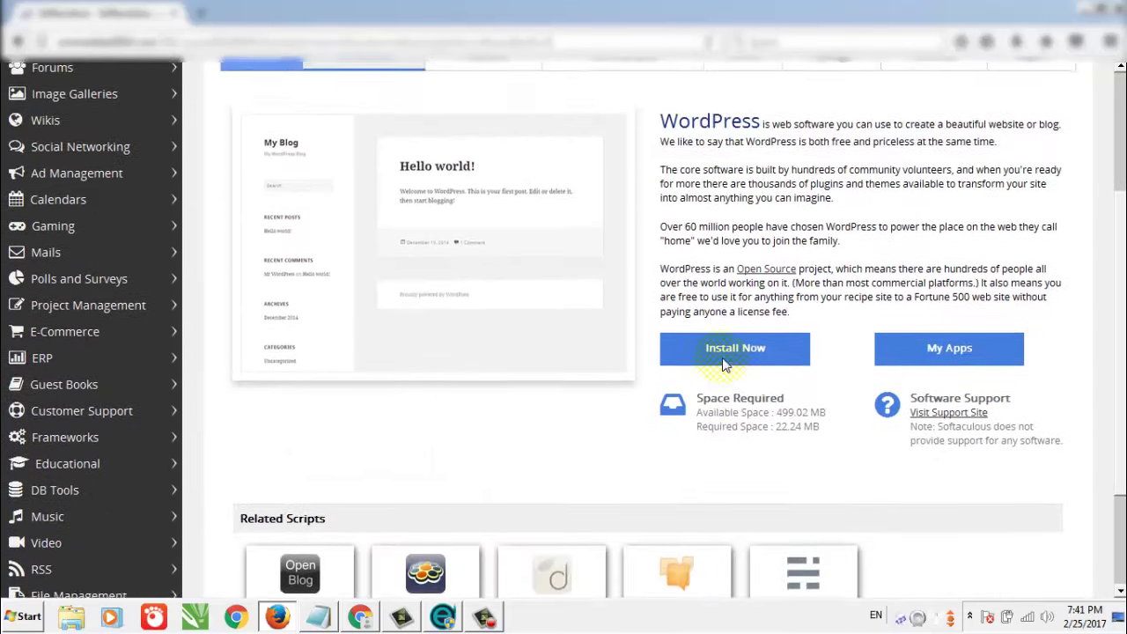
pyautogui.click(726, 365)
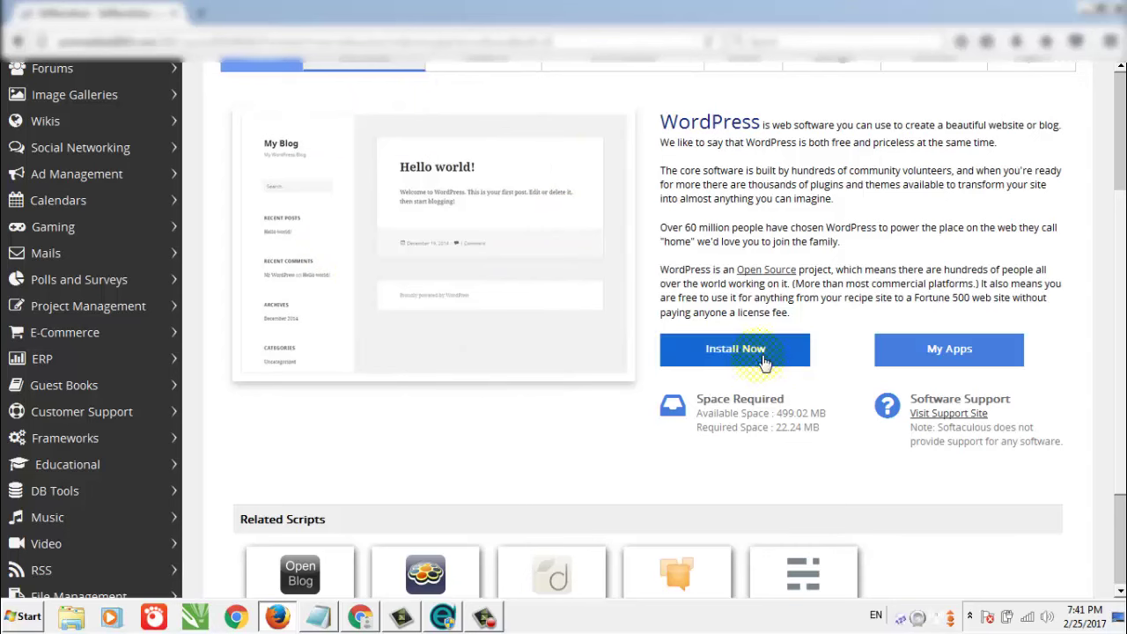
pyautogui.click(737, 350)
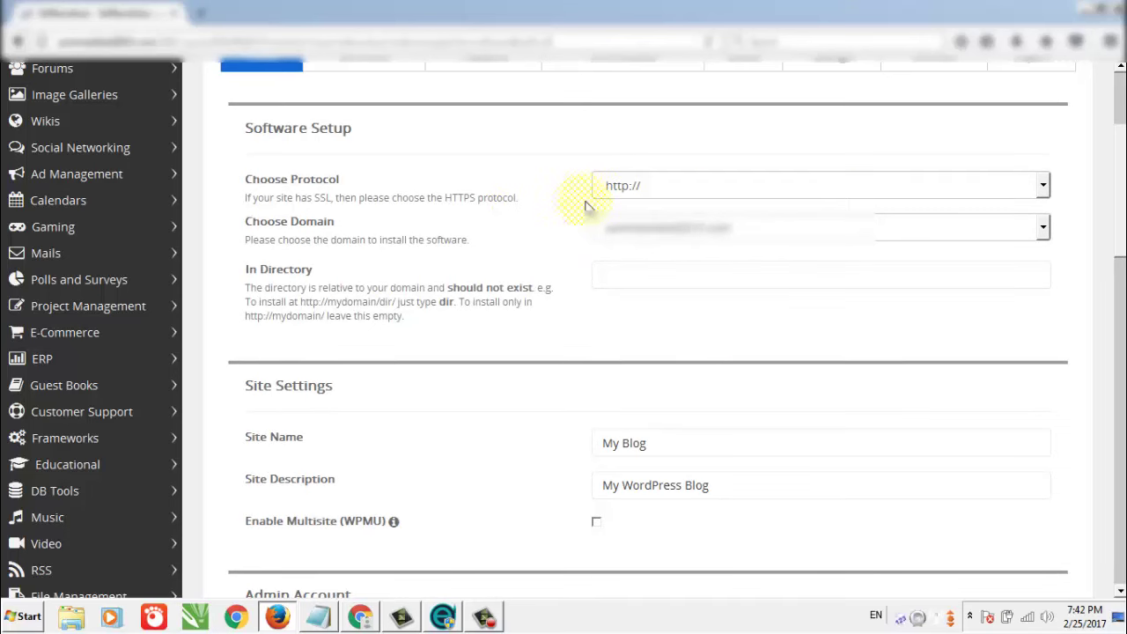
pyautogui.click(926, 197)
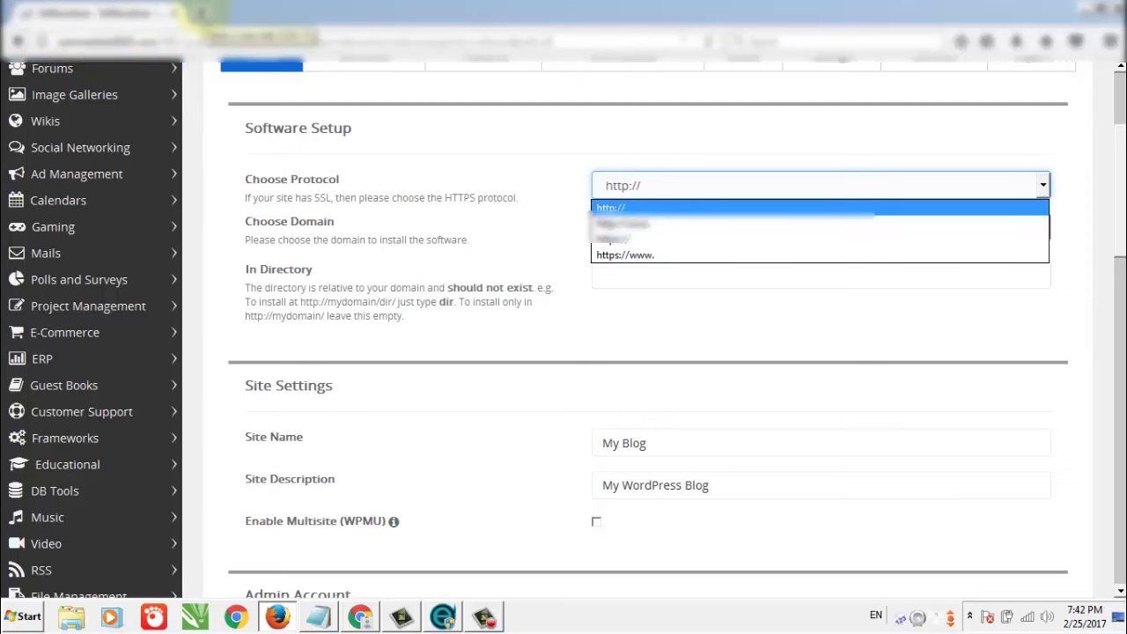
# Open a new blank browser tab, then go back to the installer and check its protocol setting.
pyautogui.click(201, 14)
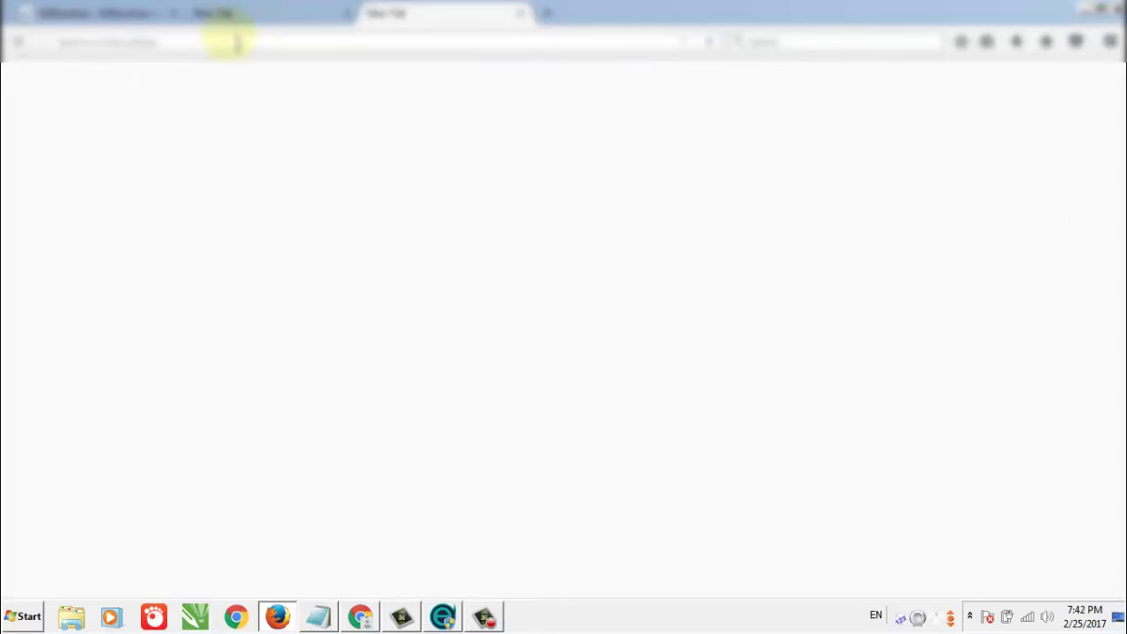
pyautogui.write('google.com/')
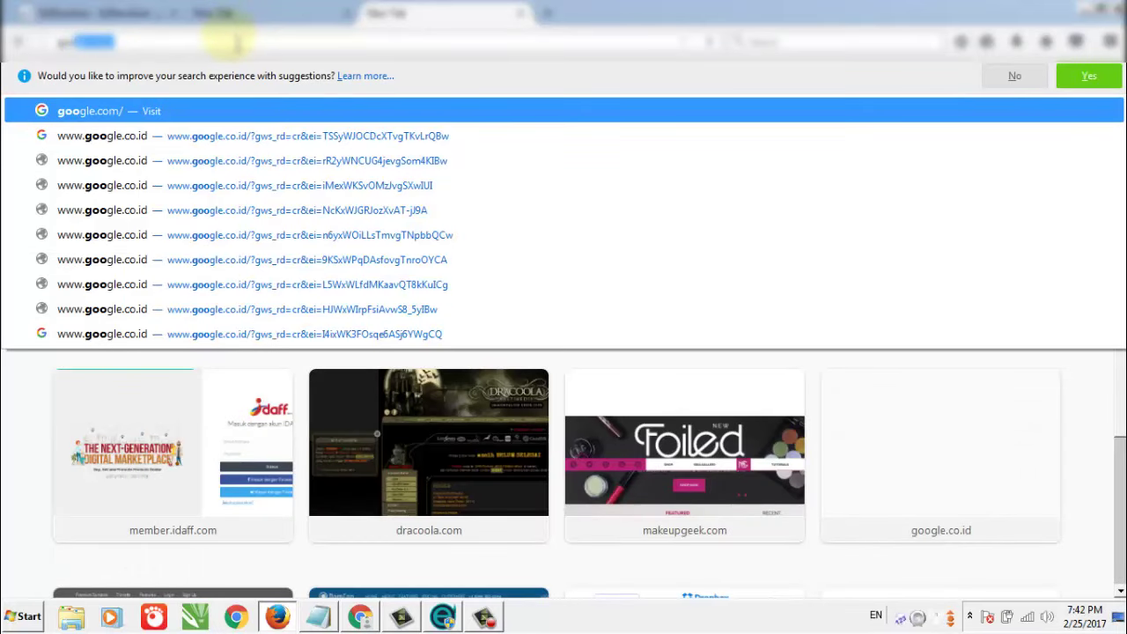
pyautogui.click(113, 18)
pyautogui.click(636, 180)
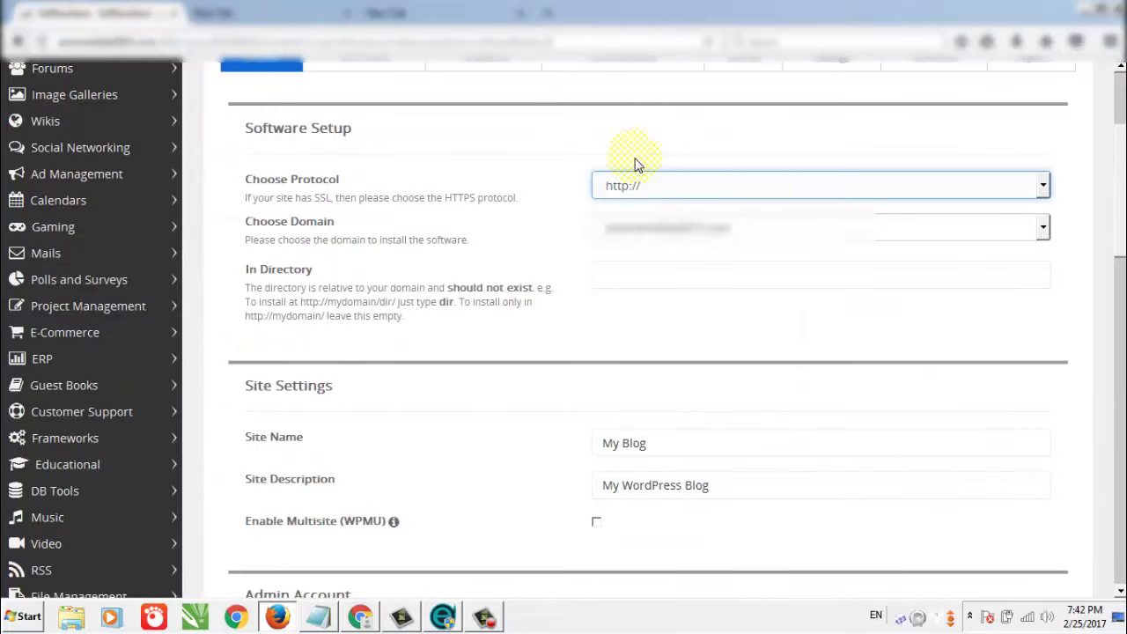
# Open a second blank tab, dismiss its google.com address suggestions, and list the installer's protocol options again.
pyautogui.click(374, 13)
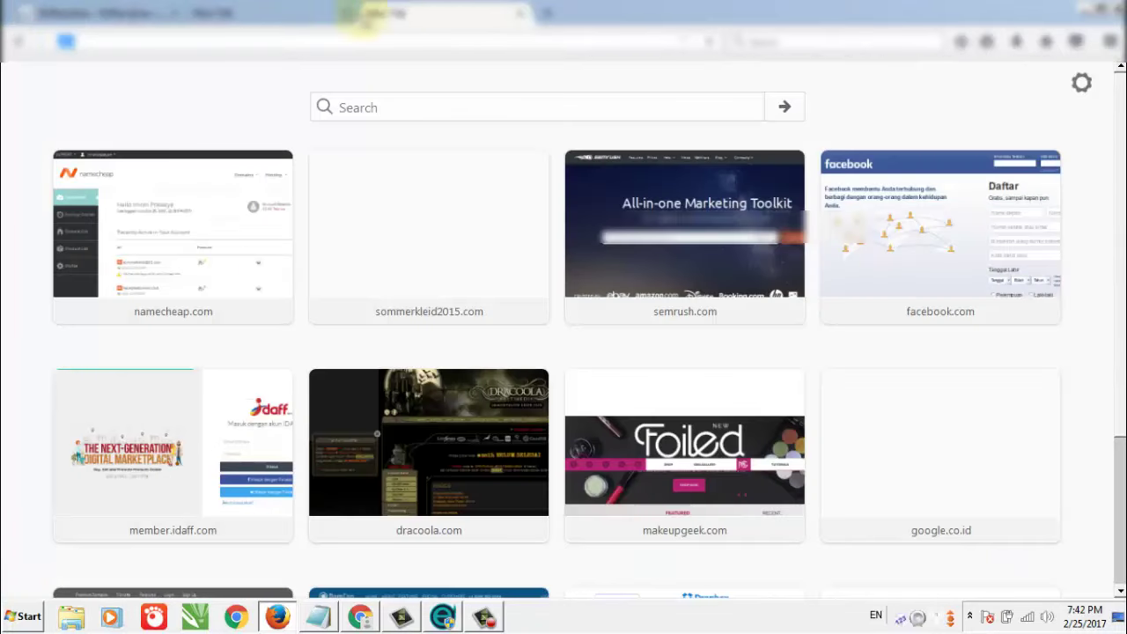
pyautogui.write('google.com/')
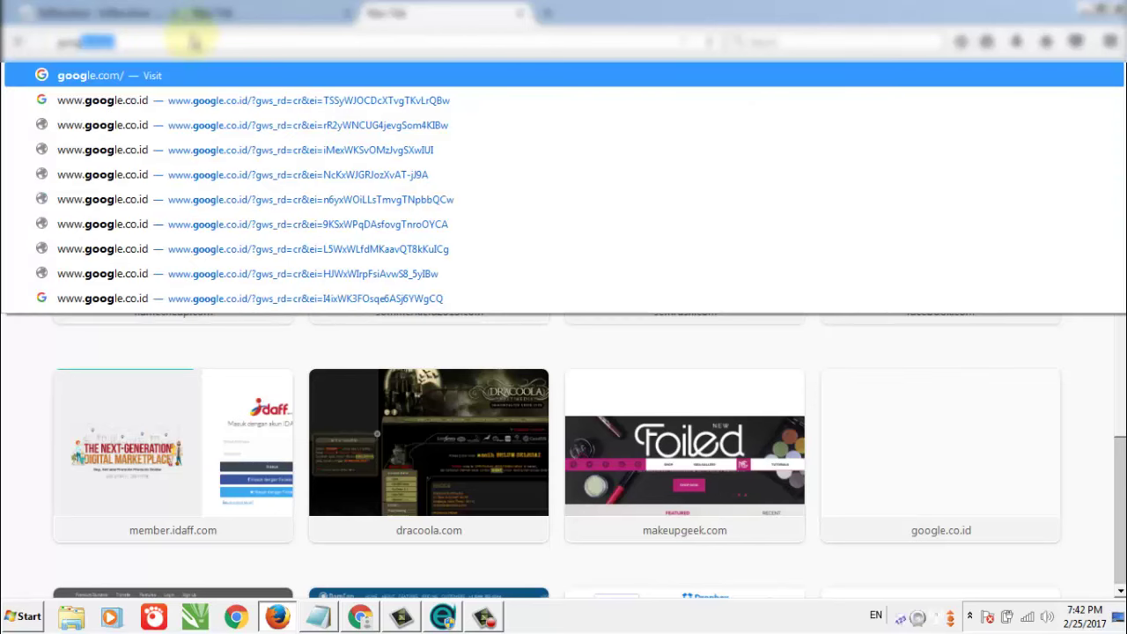
pyautogui.click(194, 43)
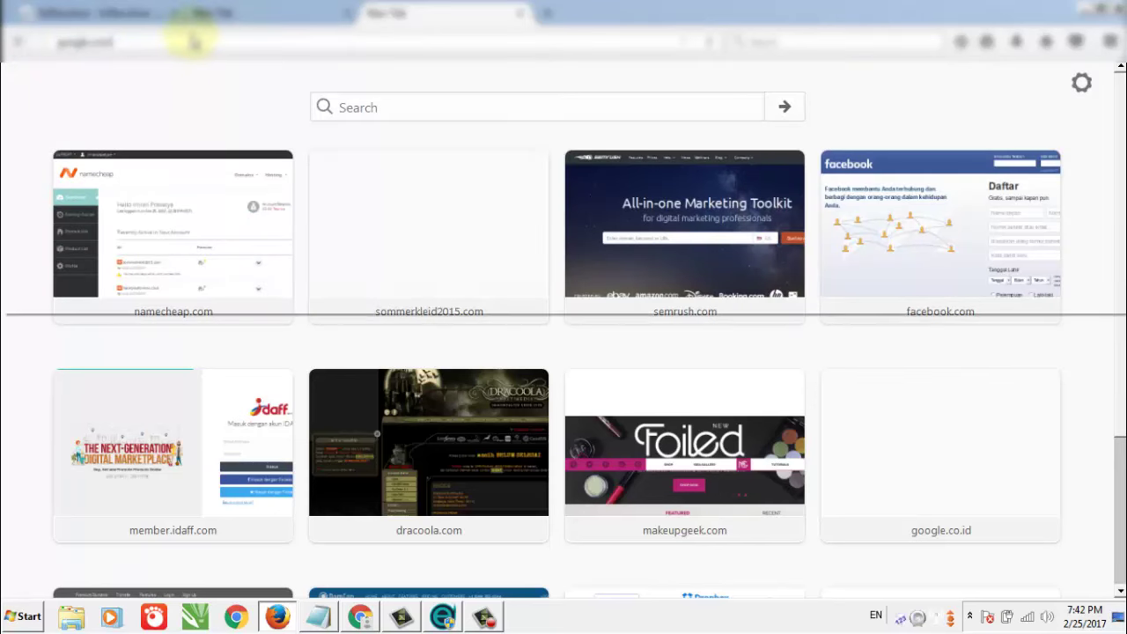
pyautogui.press('Down')
pyautogui.press('Escape')
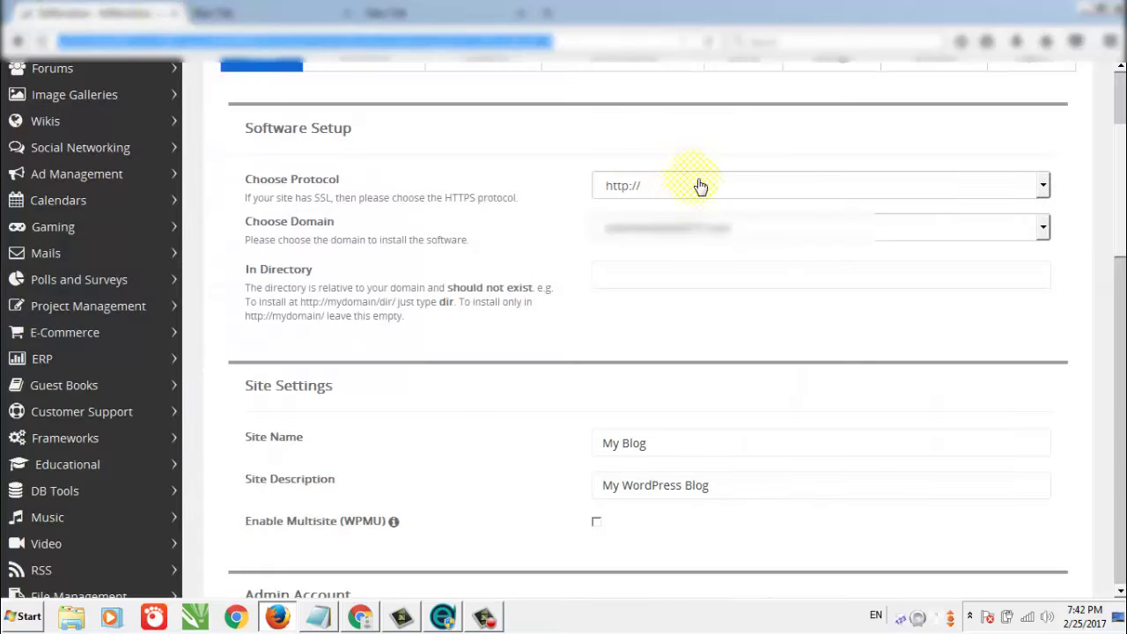
pyautogui.click(700, 187)
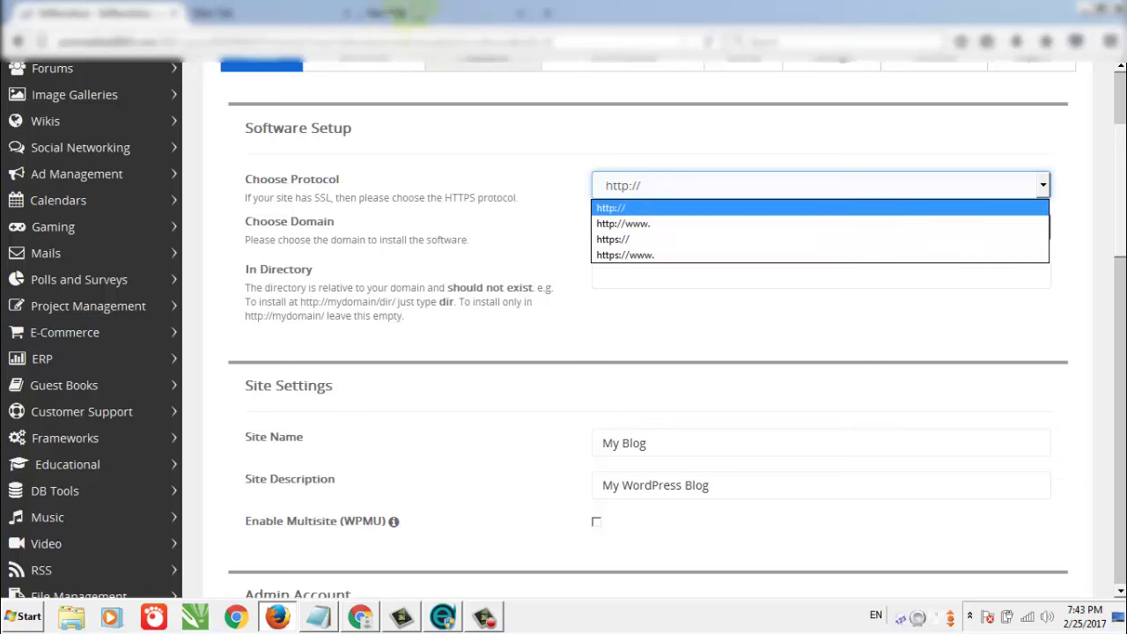
pyautogui.click(423, 13)
pyautogui.click(423, 13)
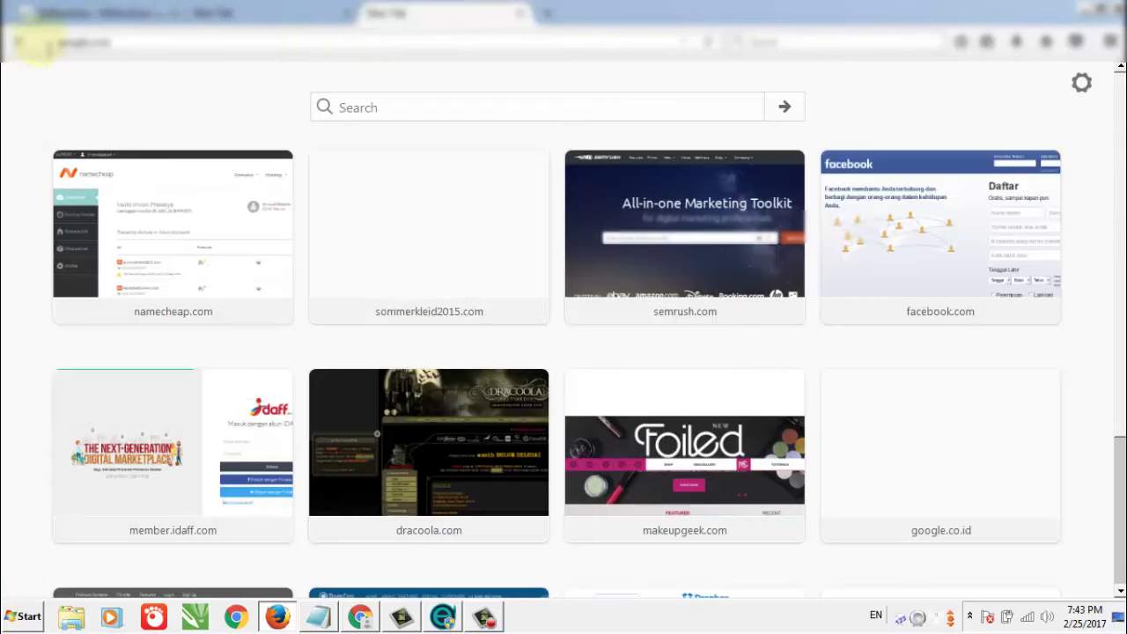
pyautogui.click(66, 42)
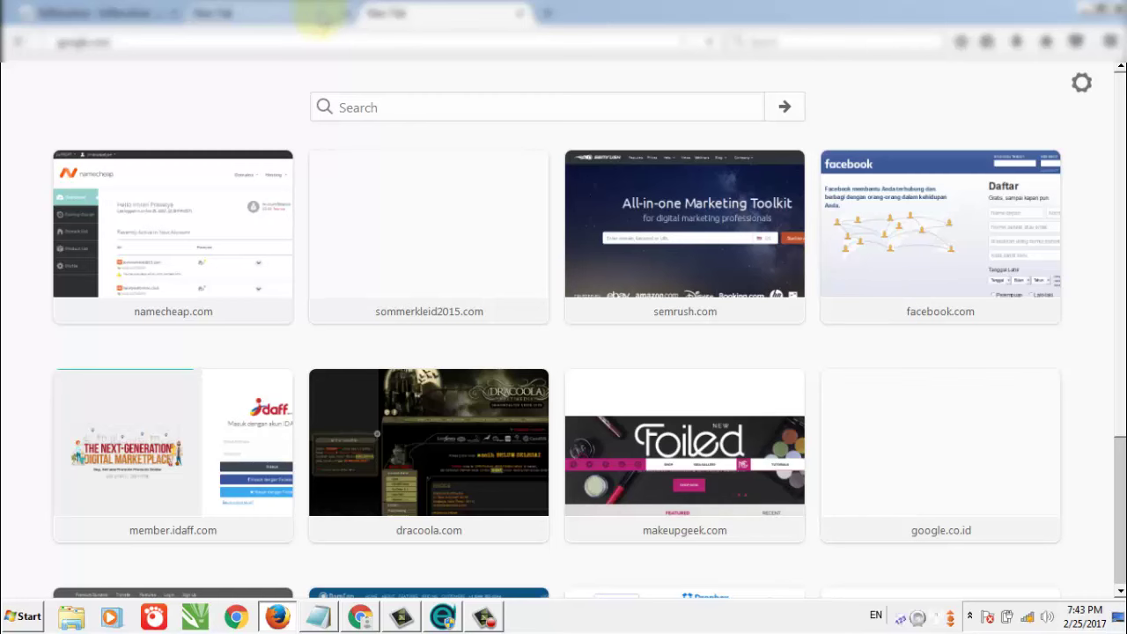
pyautogui.click(152, 10)
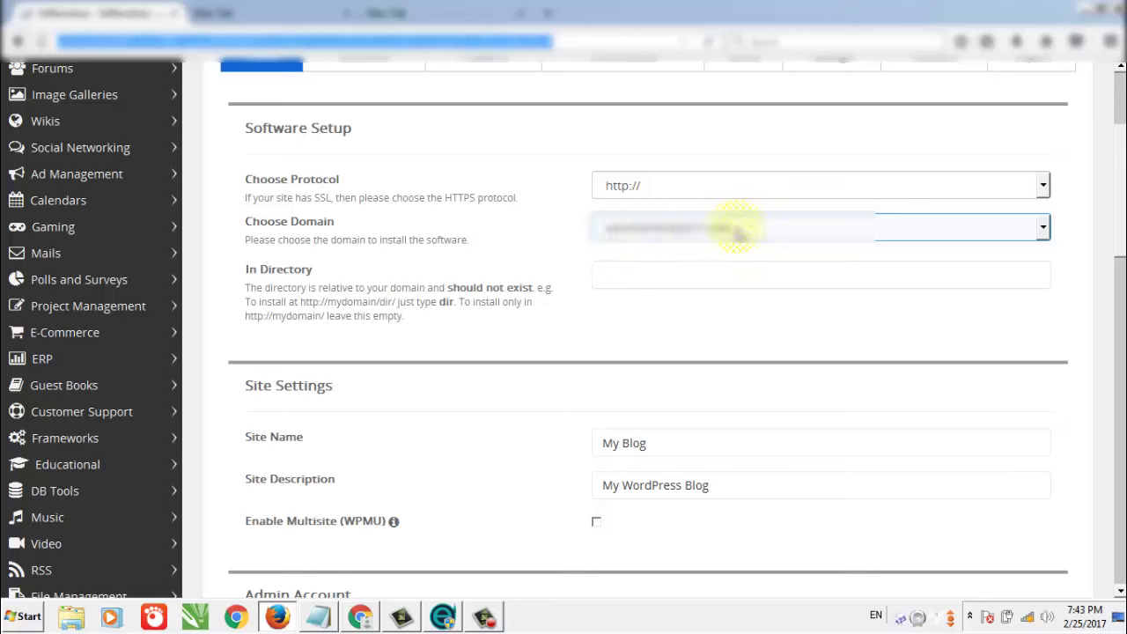
# Replace the default site name My Blog with a custom site name.
pyautogui.click(636, 284)
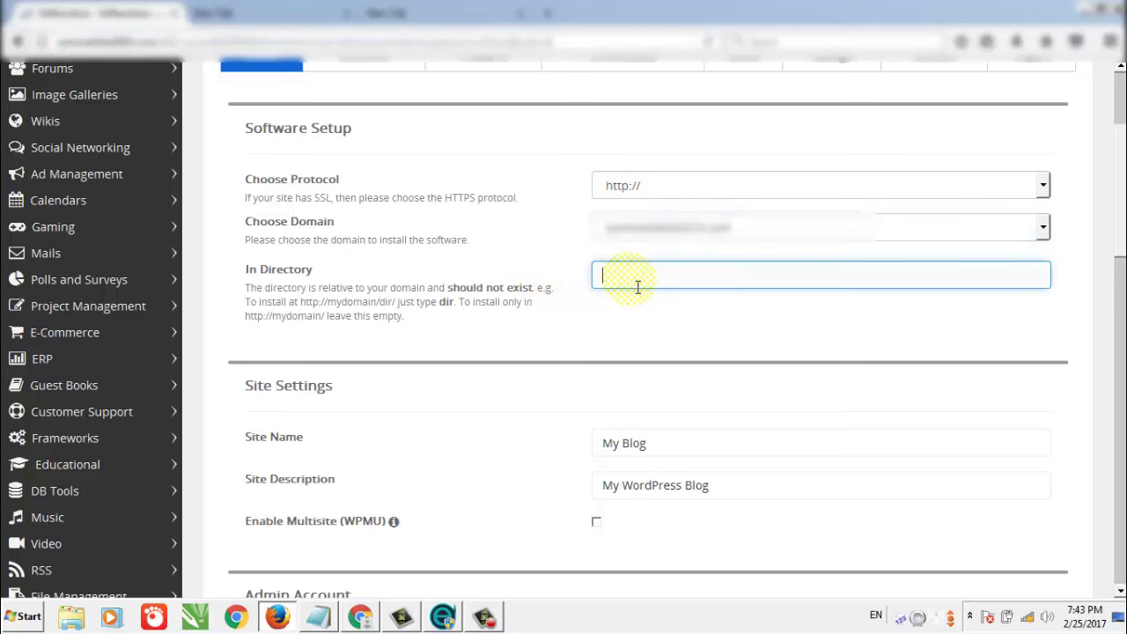
pyautogui.scroll(-3, 662, 297)
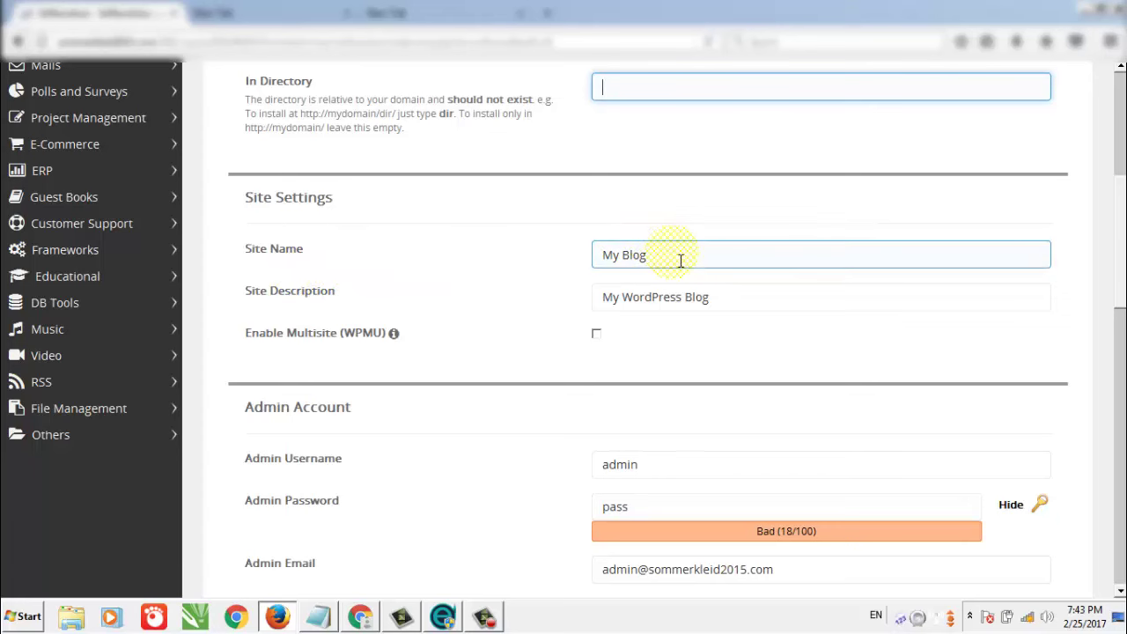
pyautogui.moveTo(680, 260); pyautogui.dragTo(576, 255)
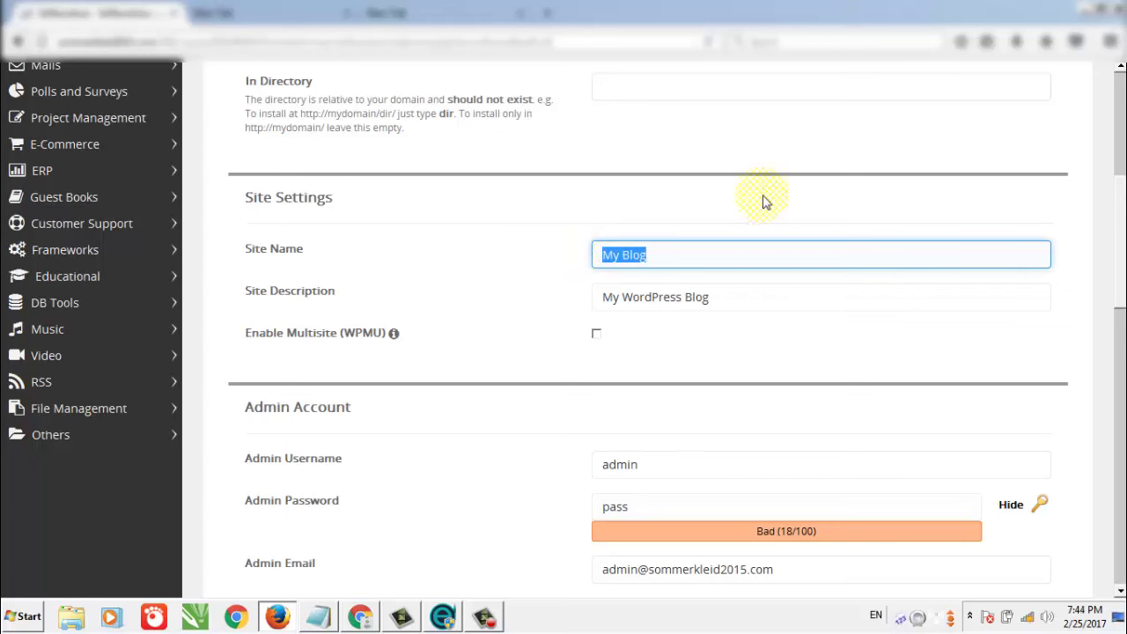
pyautogui.write('Imran')
pyautogui.press('BackSpace')
pyautogui.press('BackSpace')
pyautogui.press('BackSpace')
pyautogui.press('BackSpace')
pyautogui.press('BackSpace')
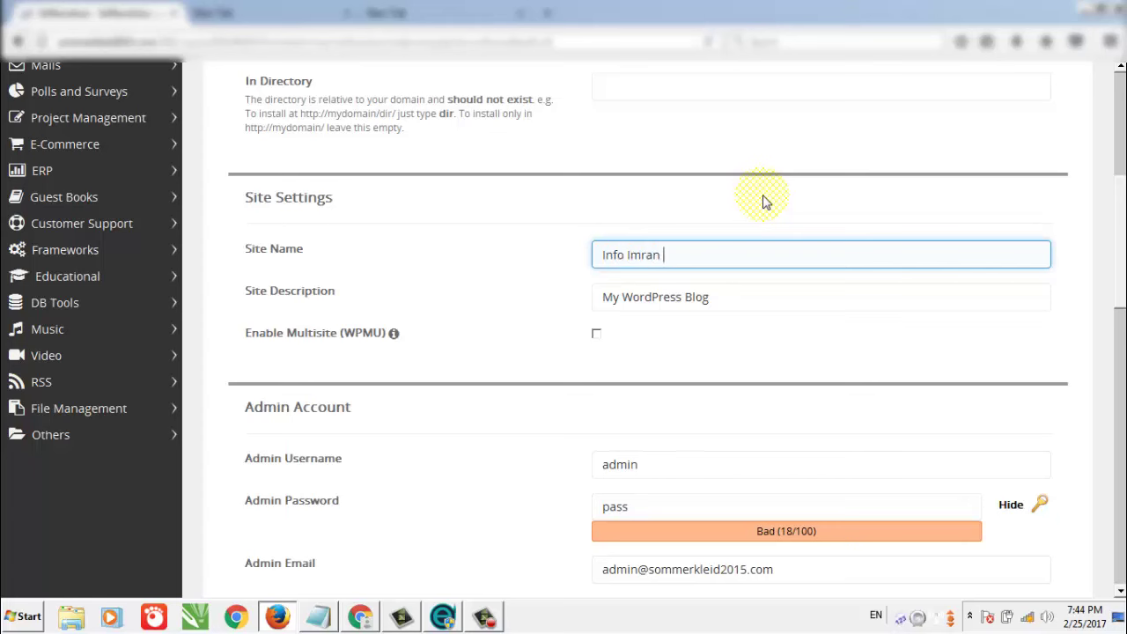
# Set the site description to 'Kumpulan informasi seputar ngblog'.
pyautogui.click(738, 306)
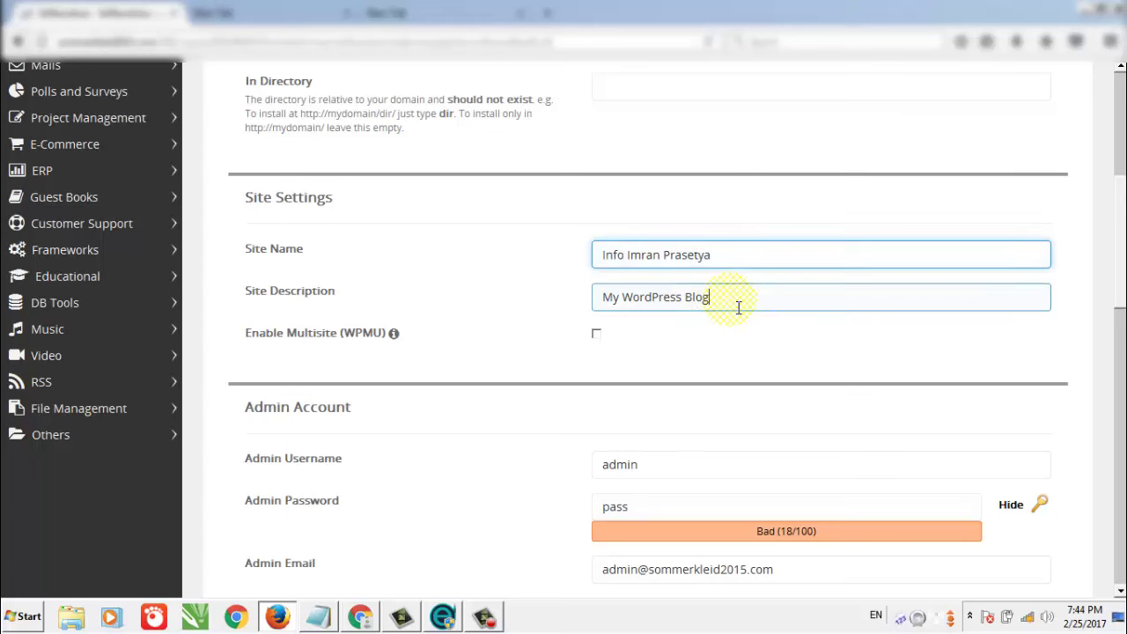
pyautogui.moveTo(750, 305); pyautogui.dragTo(562, 273)
pyautogui.write('Ku')
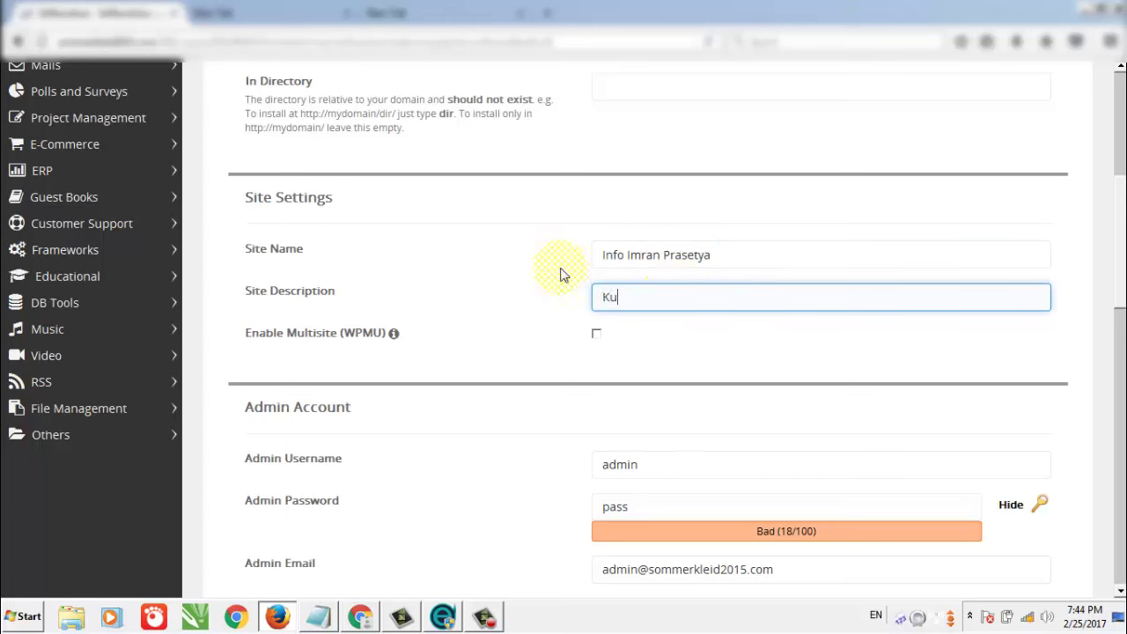
pyautogui.write('mpulan informasi seputar')
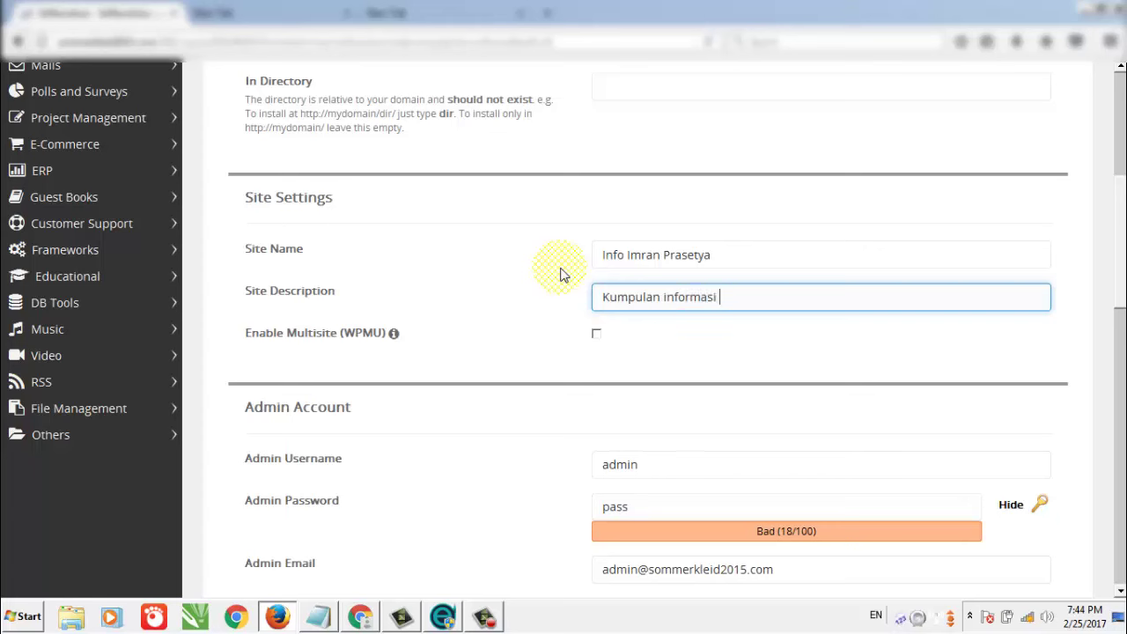
pyautogui.write(' ngblog')
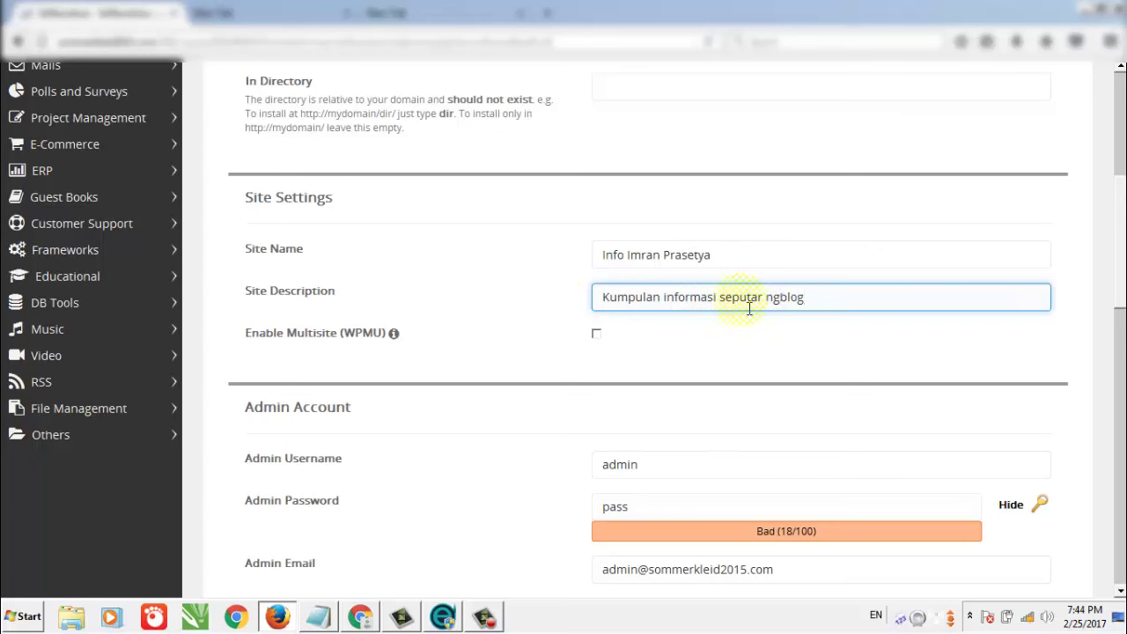
pyautogui.click(561, 406)
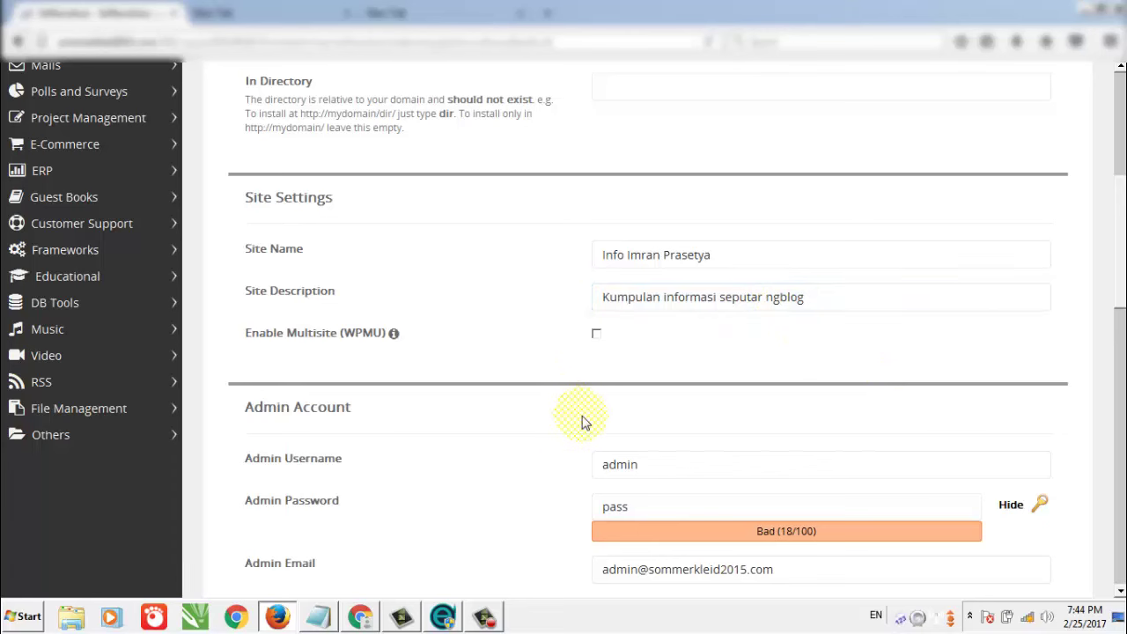
# Scroll down to the Admin Account section and start editing the admin username.
pyautogui.click(326, 463)
pyautogui.scroll(-2, 324, 467)
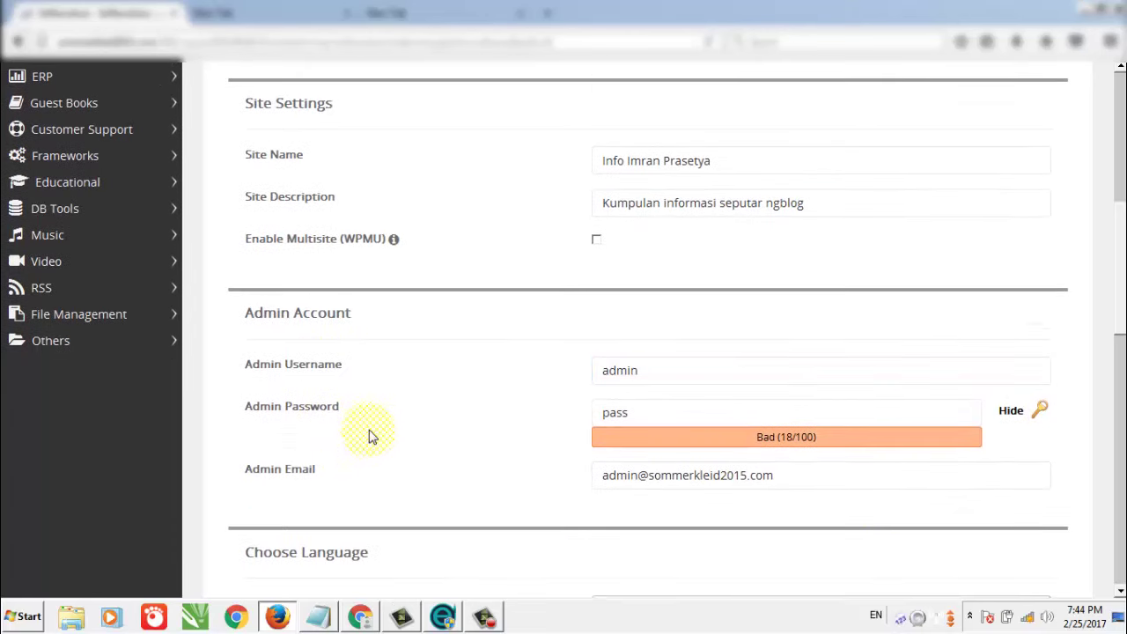
pyautogui.click(287, 349)
pyautogui.scroll(-3, 308, 342)
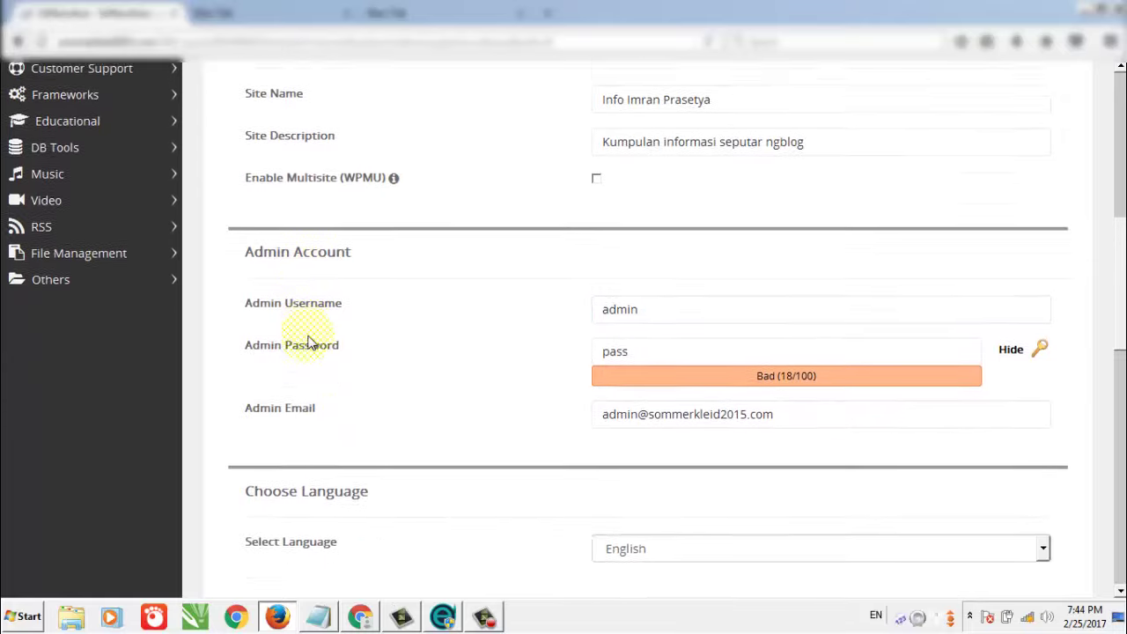
pyautogui.click(652, 281)
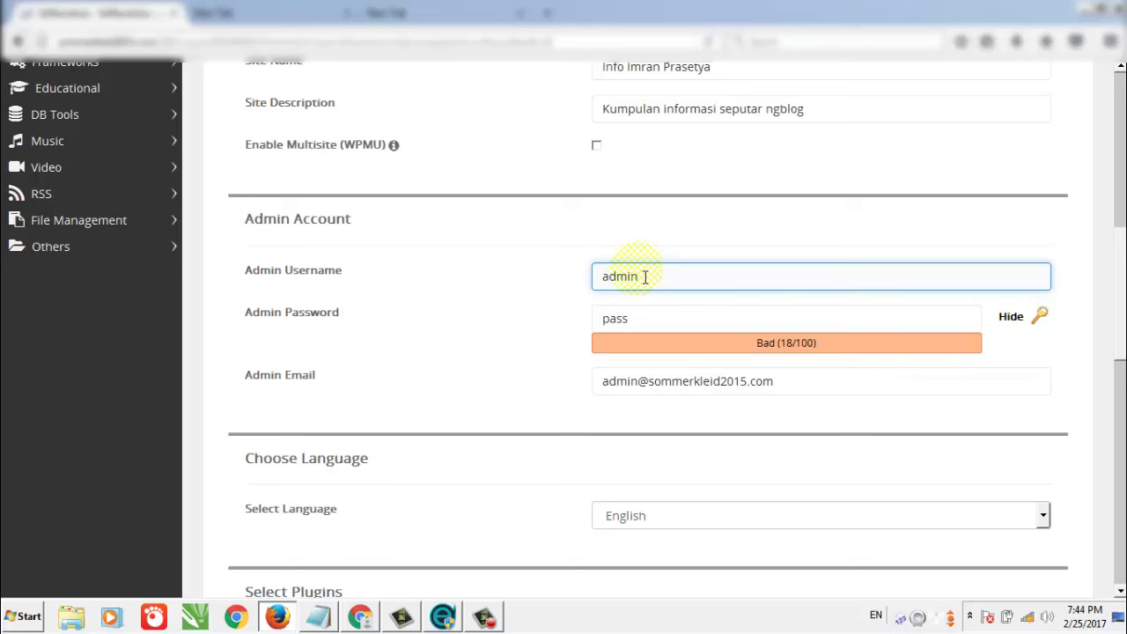
# Replace the default admin password with a longer masked password rated Strong (62/100).
pyautogui.click(666, 320)
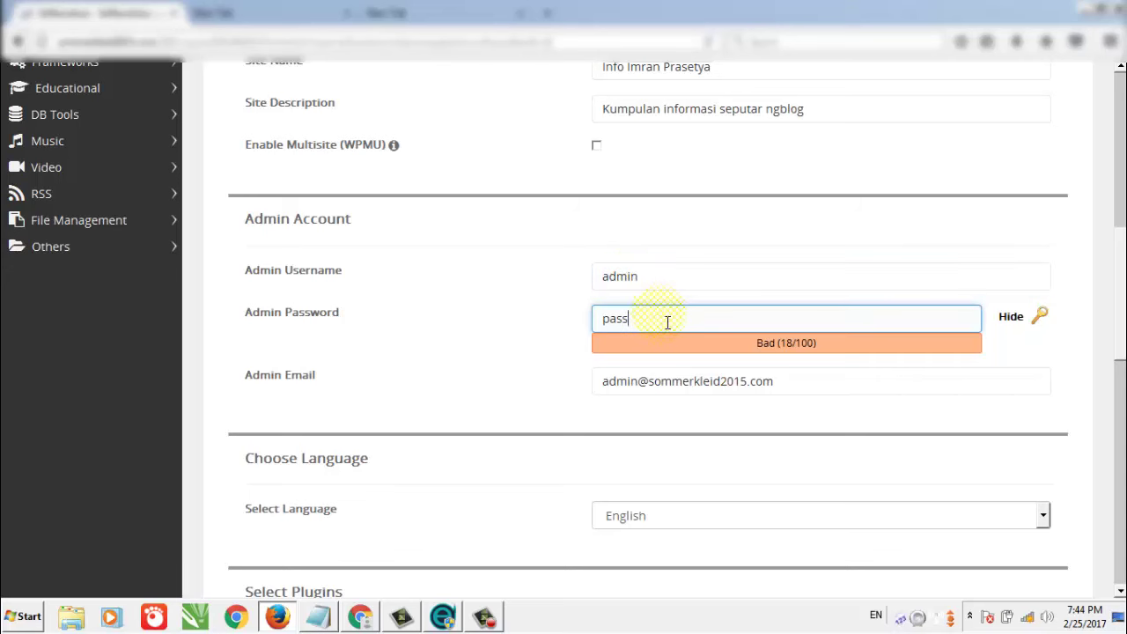
pyautogui.moveTo(667, 320); pyautogui.dragTo(586, 314)
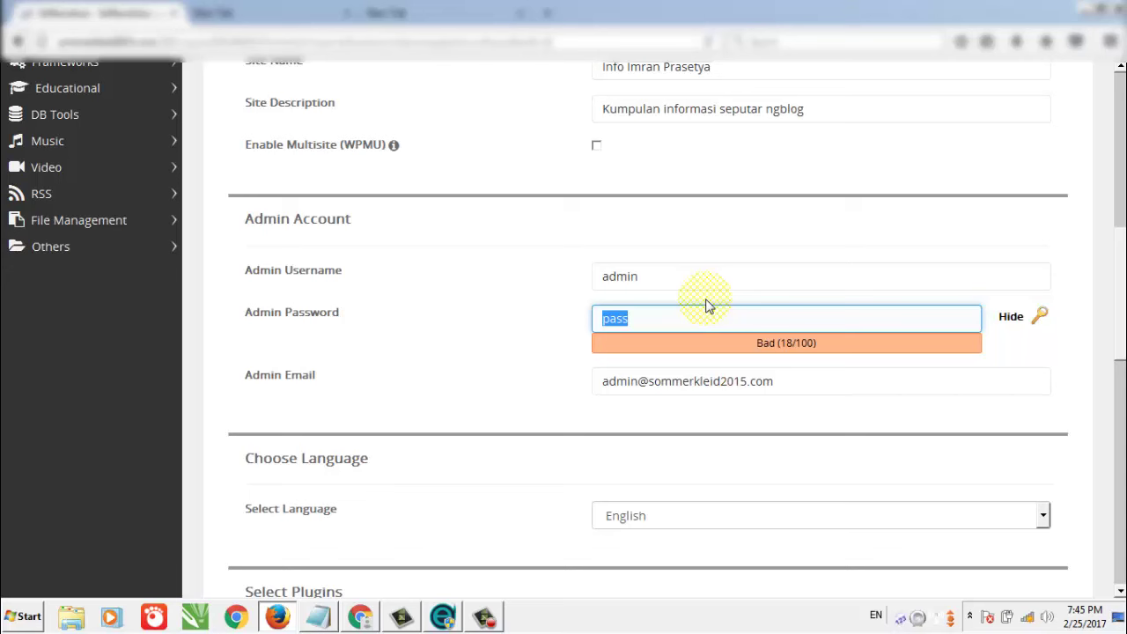
pyautogui.write('4')
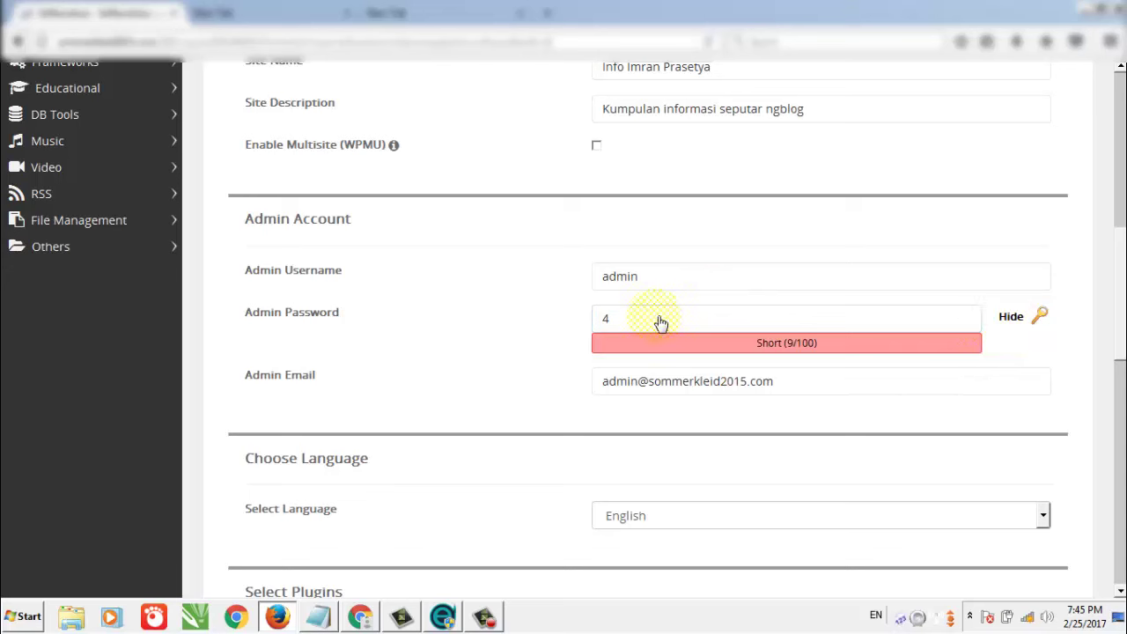
pyautogui.moveTo(628, 318); pyautogui.dragTo(573, 321)
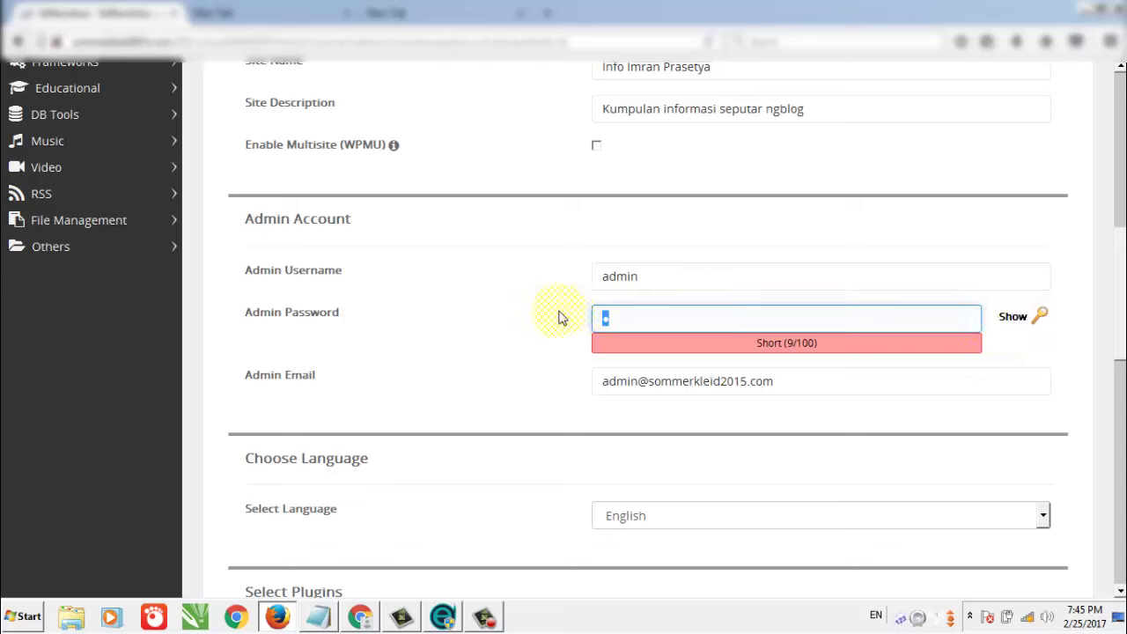
pyautogui.write('dmin')
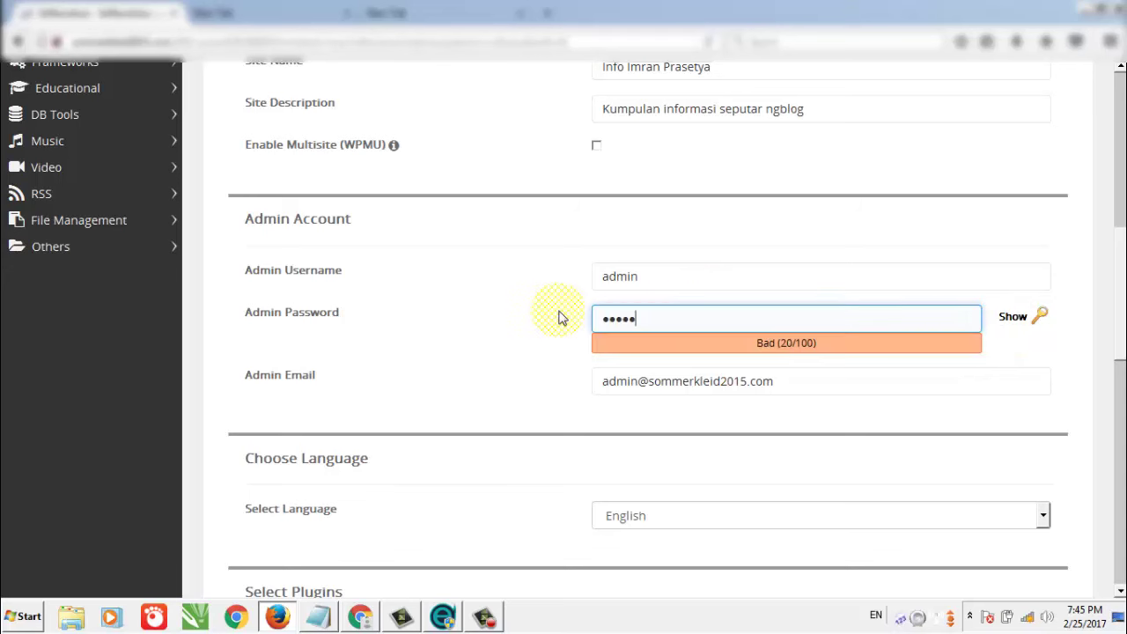
pyautogui.write('******')
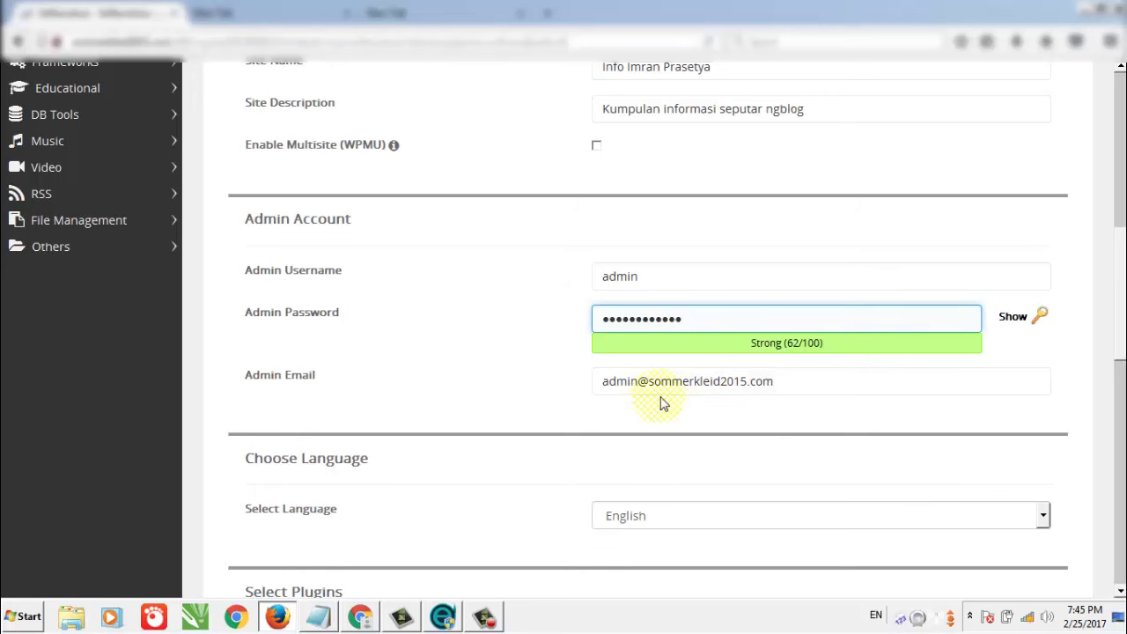
pyautogui.scroll(-2, 678, 511)
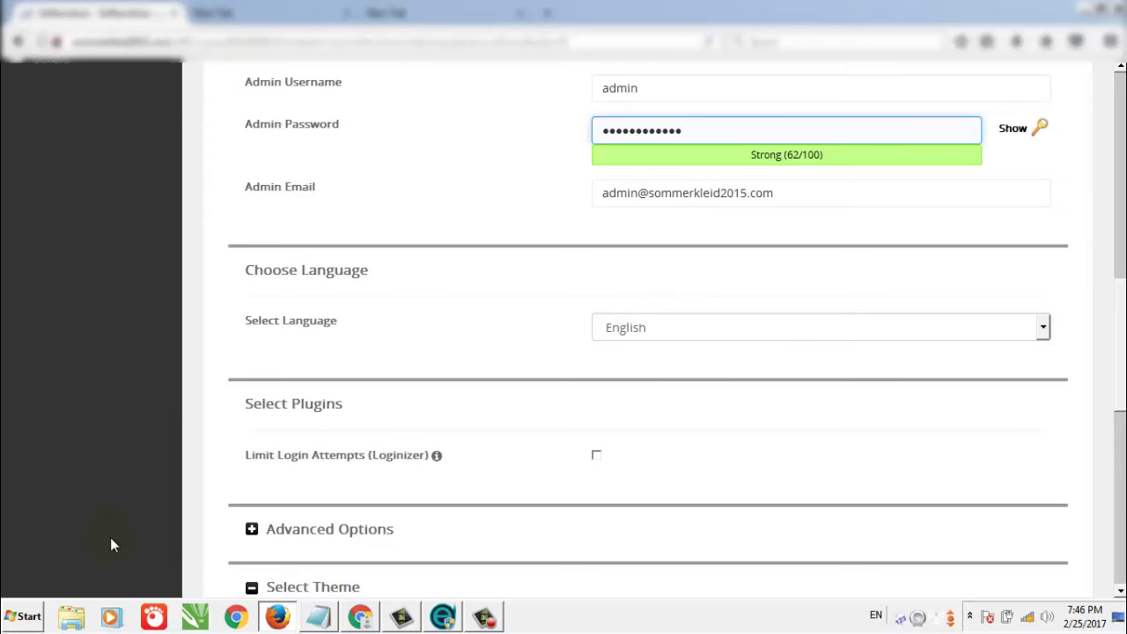
# Choose the Poseidon theme and submit the install, which fails with a connection-lost error.
pyautogui.scroll(-3, 750, 349)
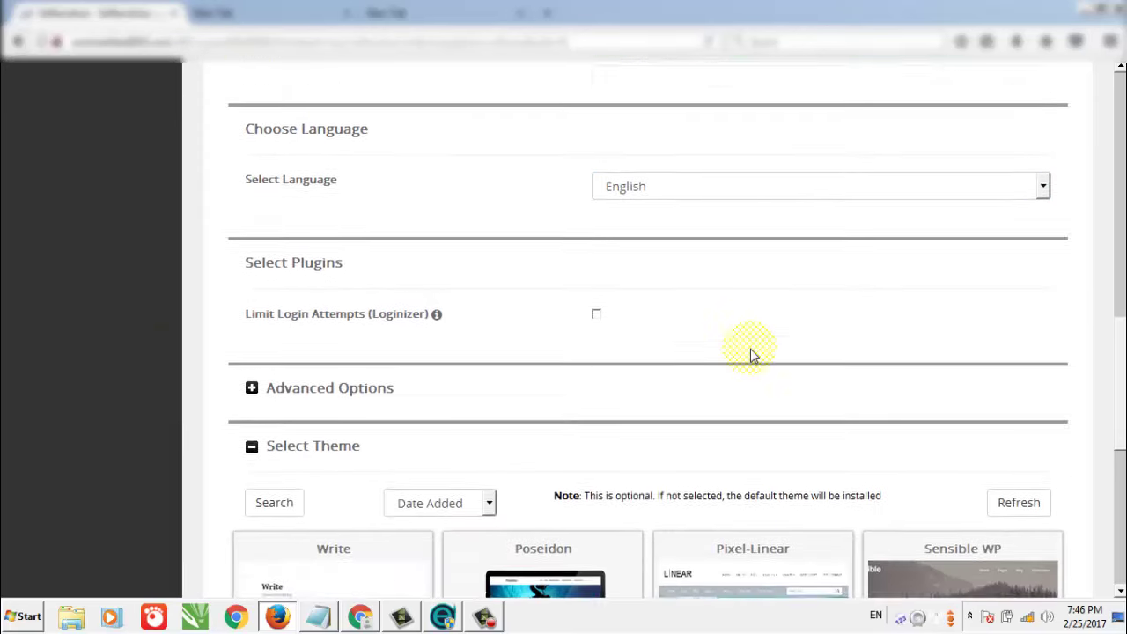
pyautogui.scroll(-3, 780, 357)
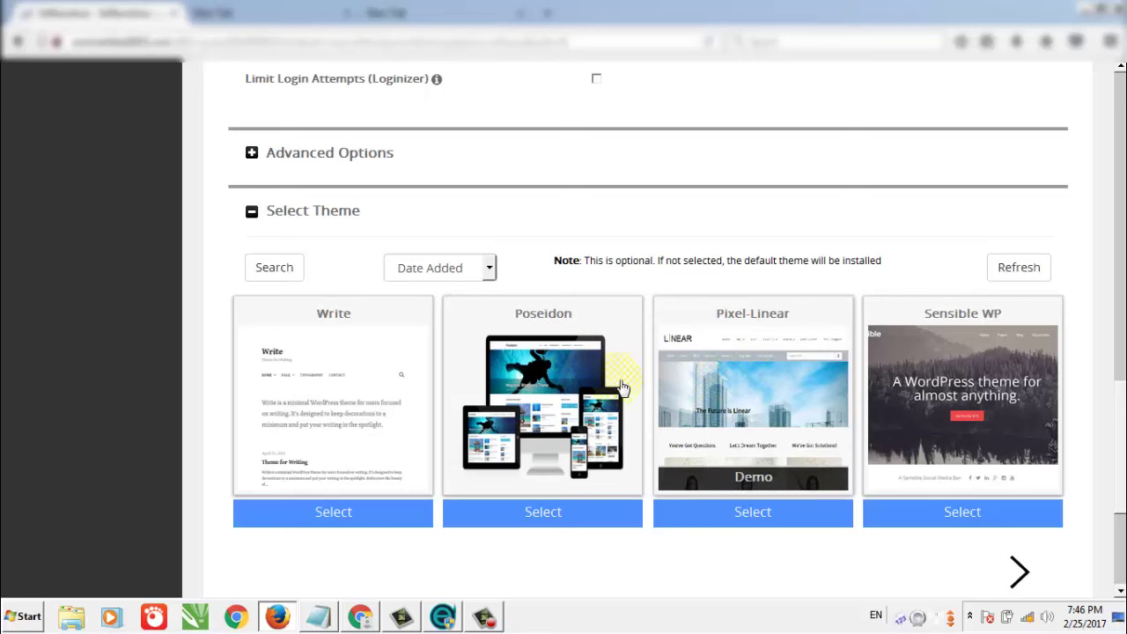
pyautogui.scroll(-2, 617, 379)
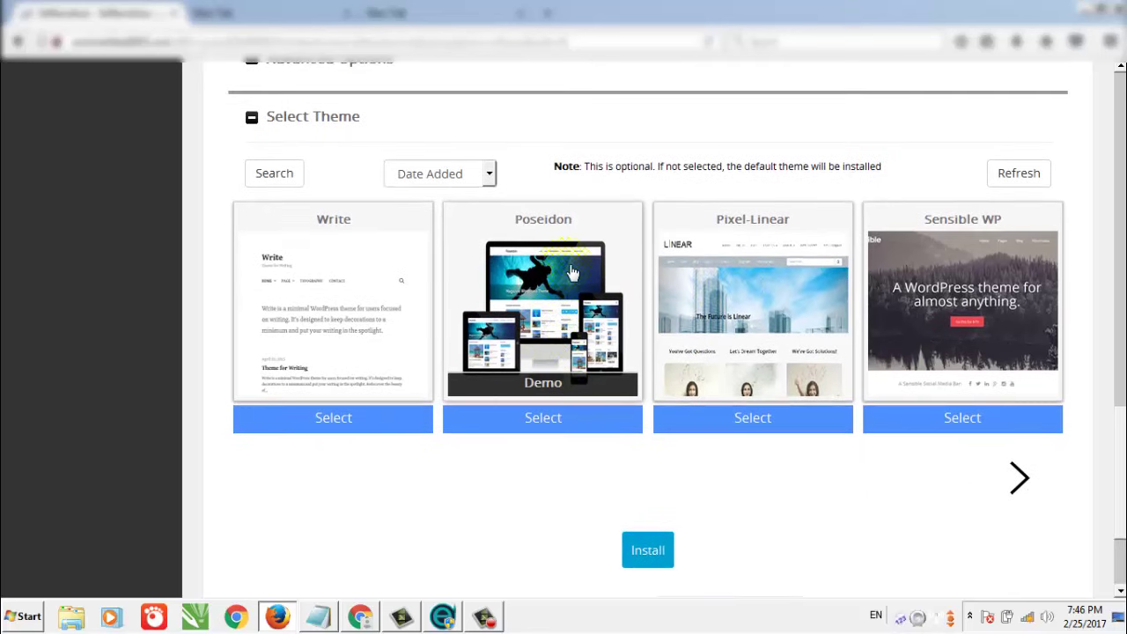
pyautogui.click(571, 273)
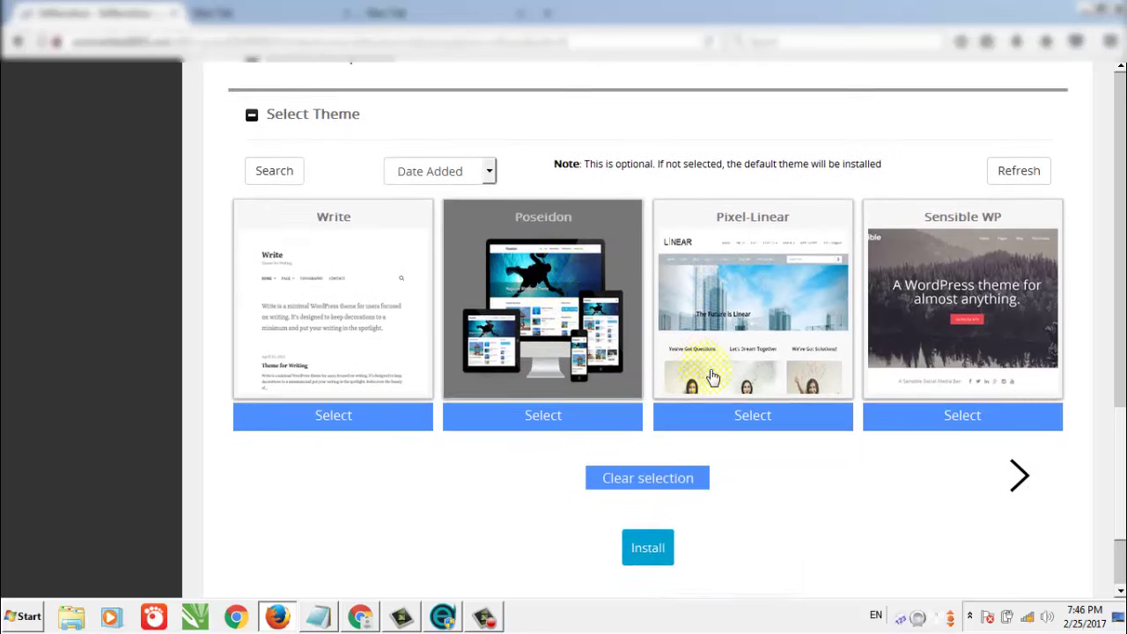
pyautogui.scroll(-2, 709, 377)
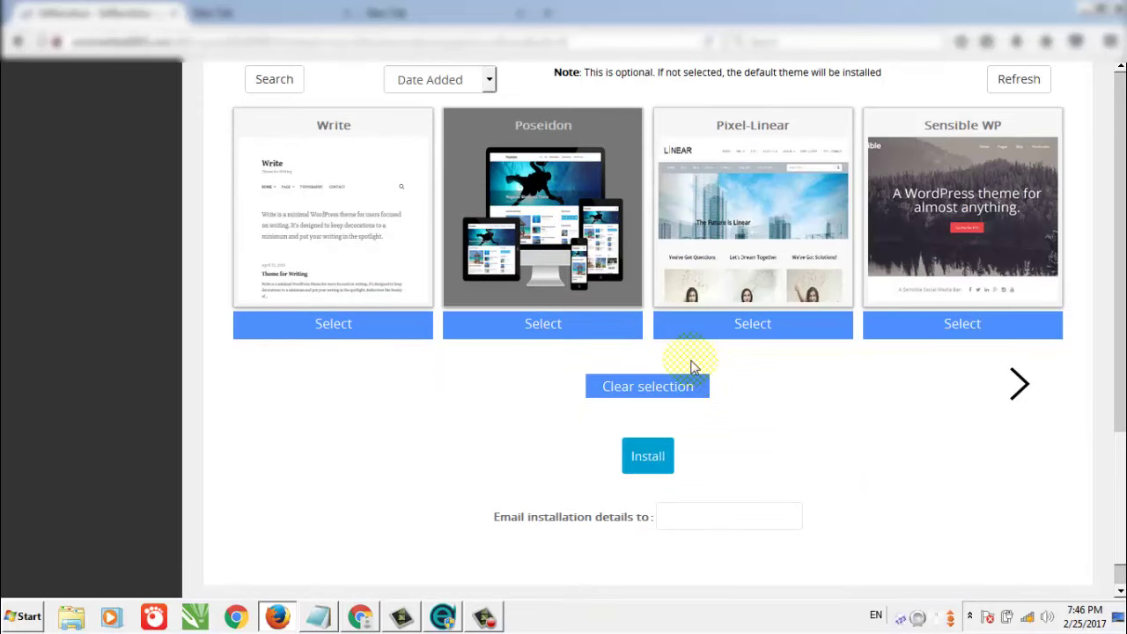
pyautogui.click(664, 476)
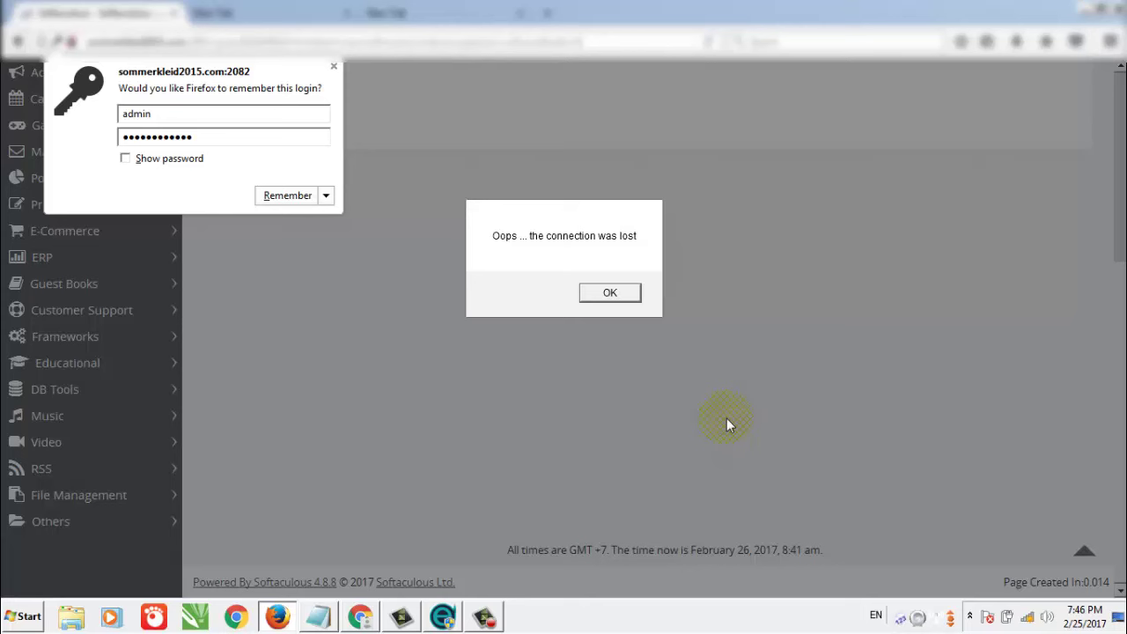
# Reopen the installer, pick Poseidon again and install until WordPress reports success.
pyautogui.click(483, 616)
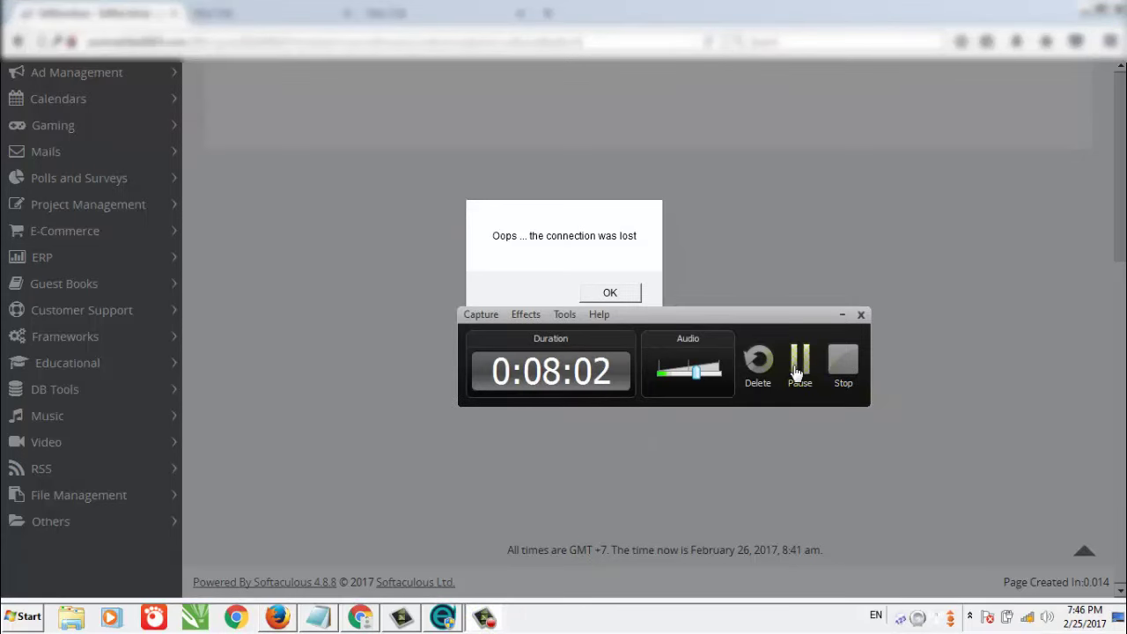
pyautogui.click(800, 361)
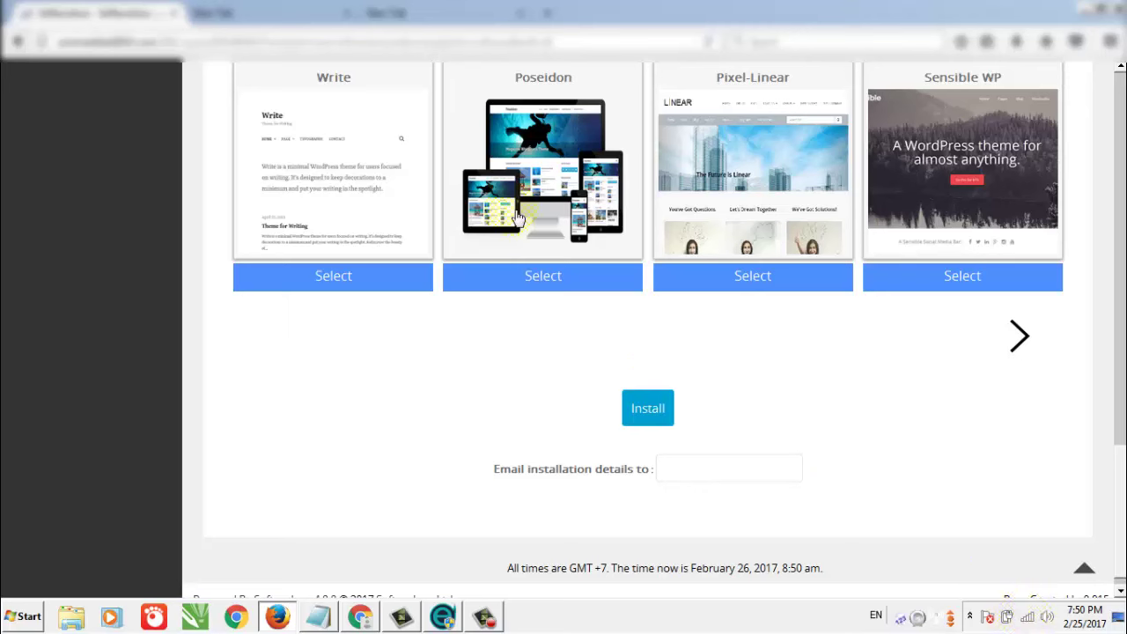
pyautogui.click(544, 170)
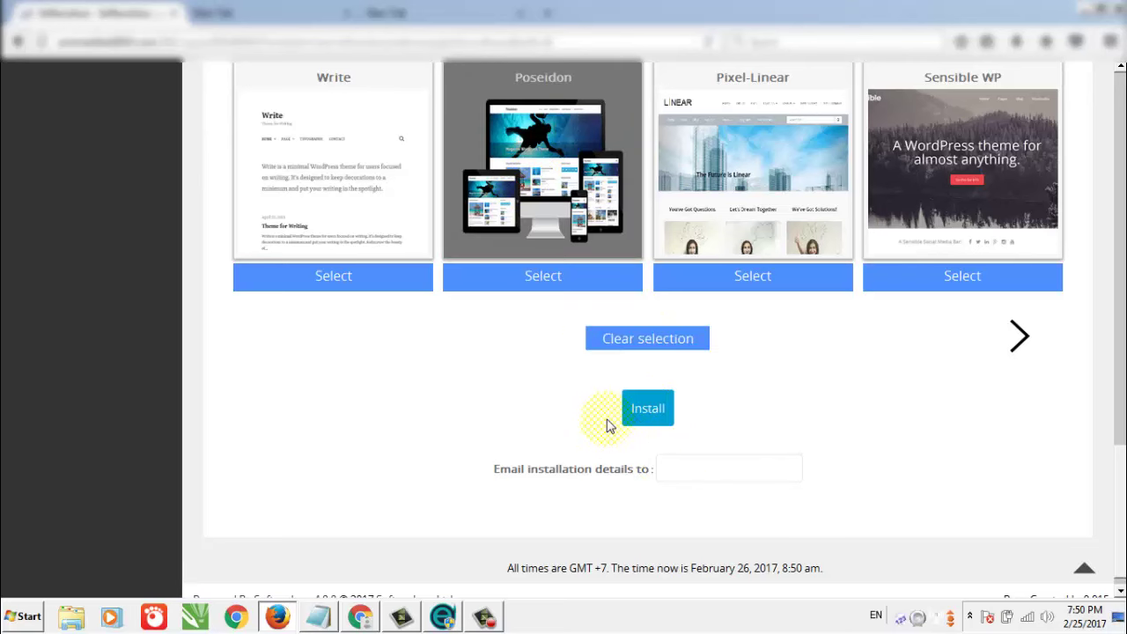
pyautogui.click(656, 420)
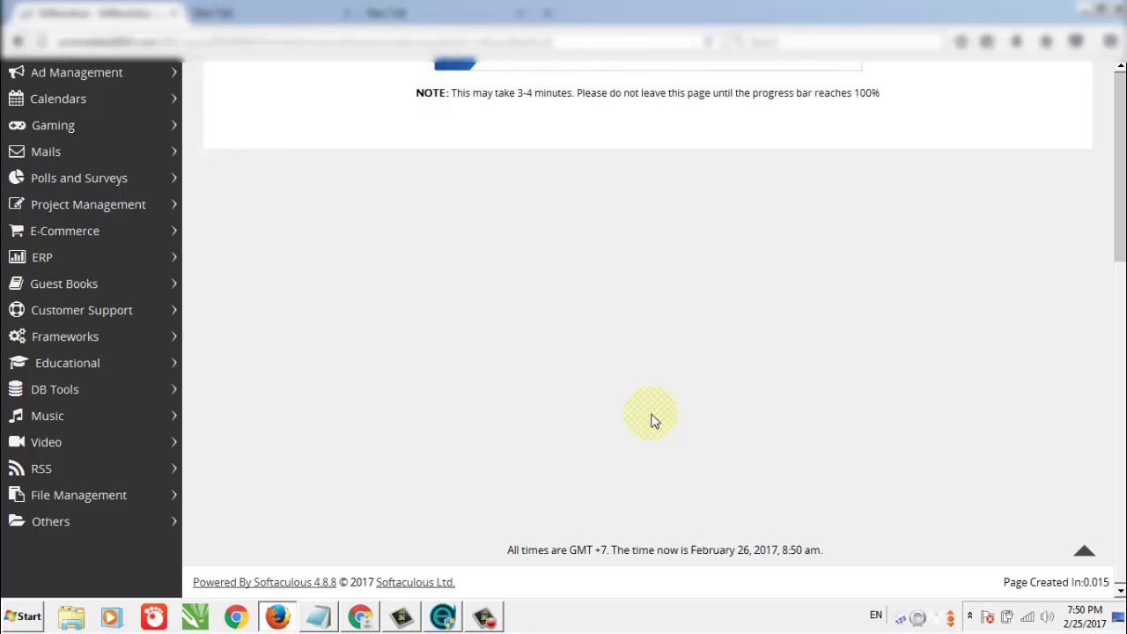
pyautogui.scroll(2, 669, 432)
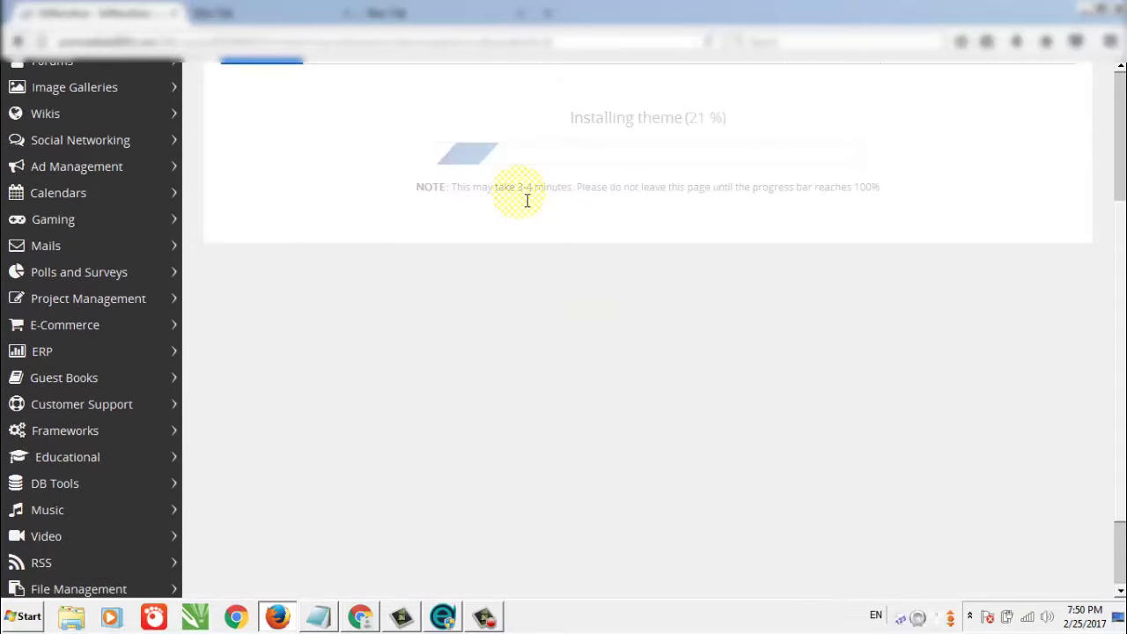
pyautogui.scroll(-2, 529, 191)
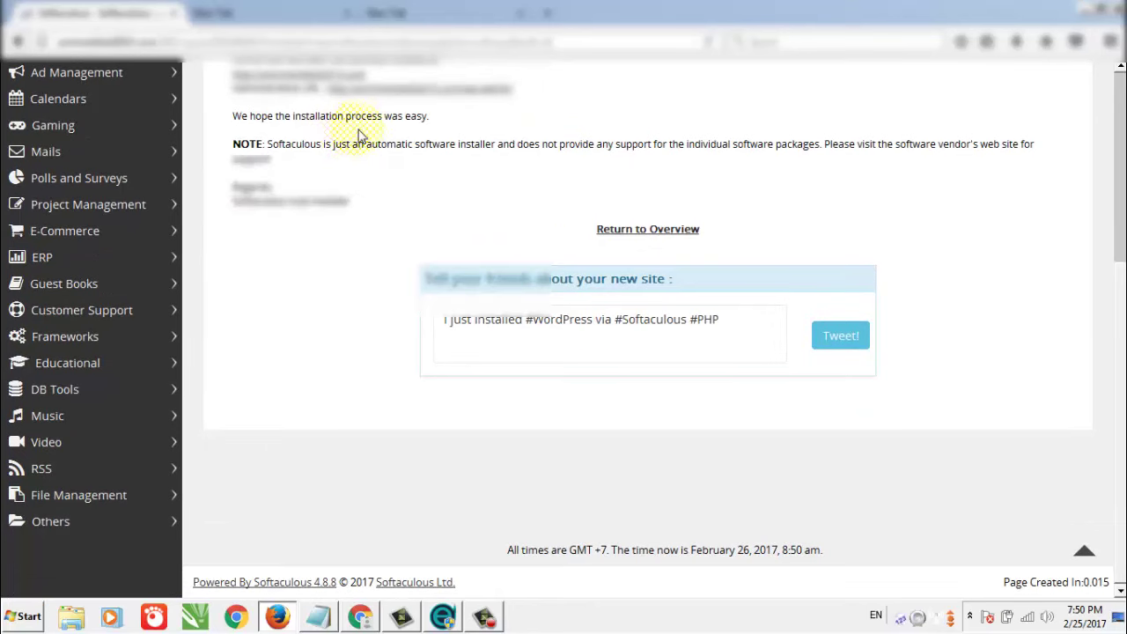
pyautogui.scroll(4, 343, 150)
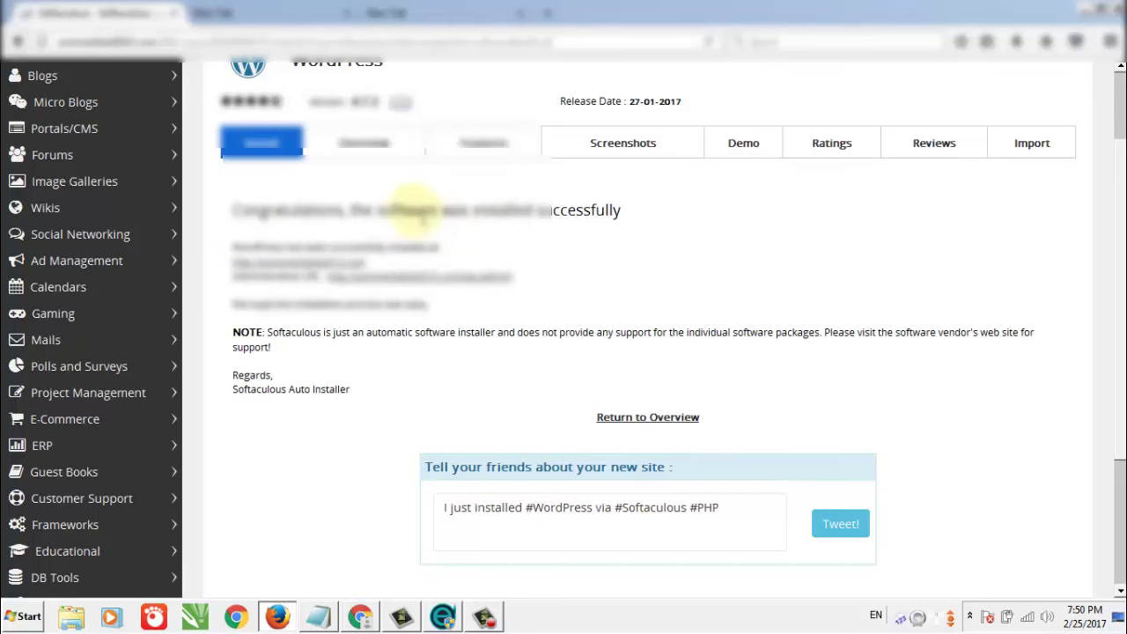
# Load the newly installed WordPress site's address in the second browser tab.
pyautogui.click(264, 13)
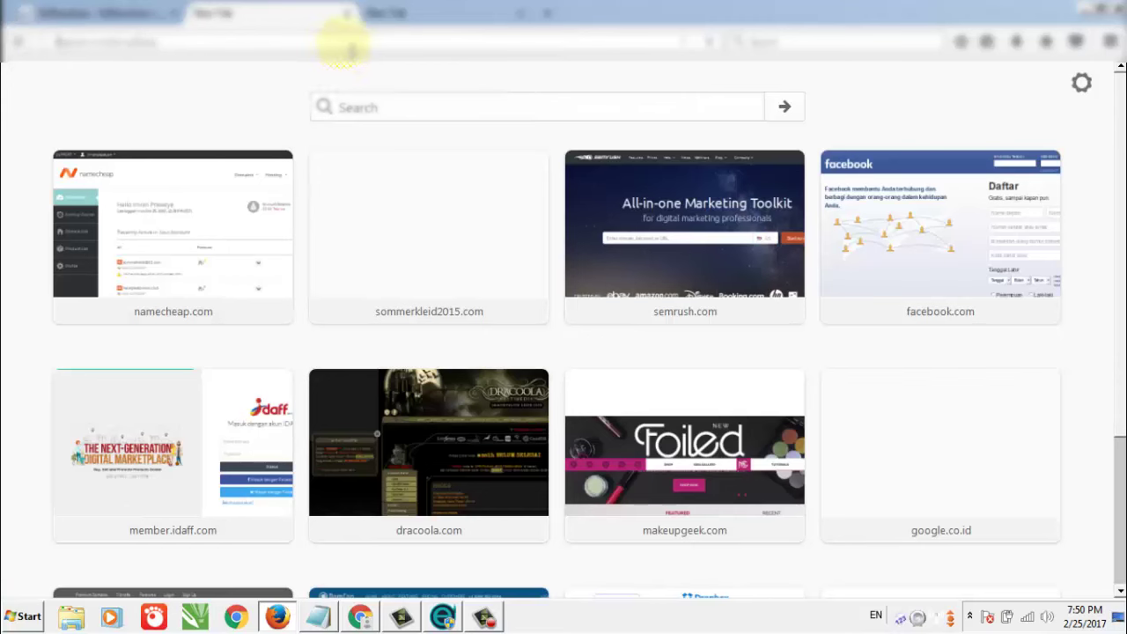
pyautogui.write('s')
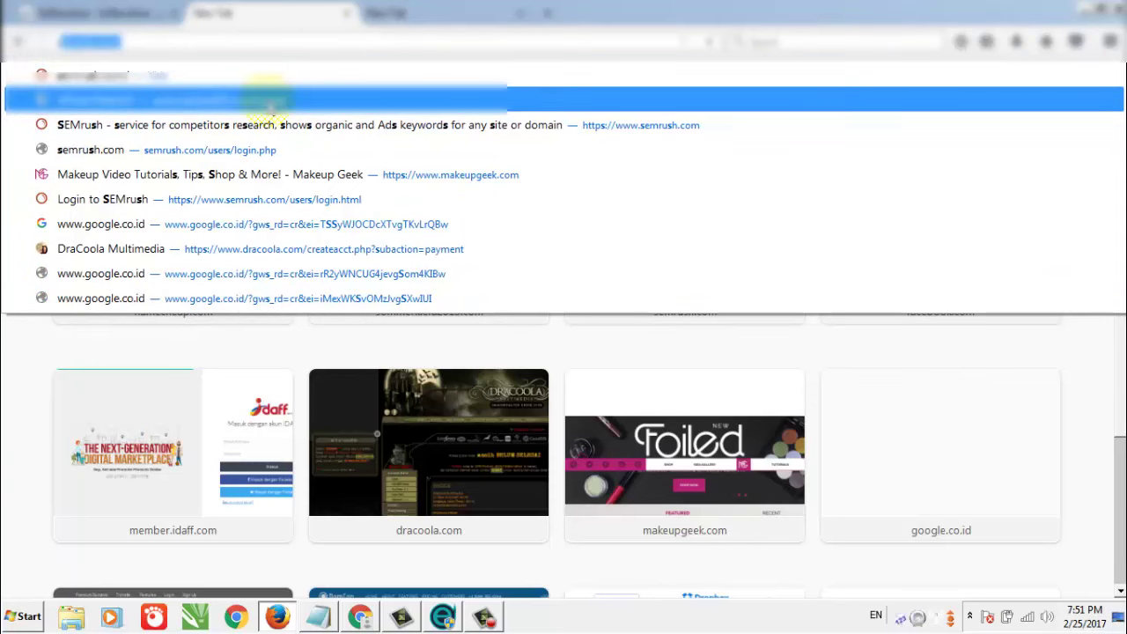
pyautogui.write('e')
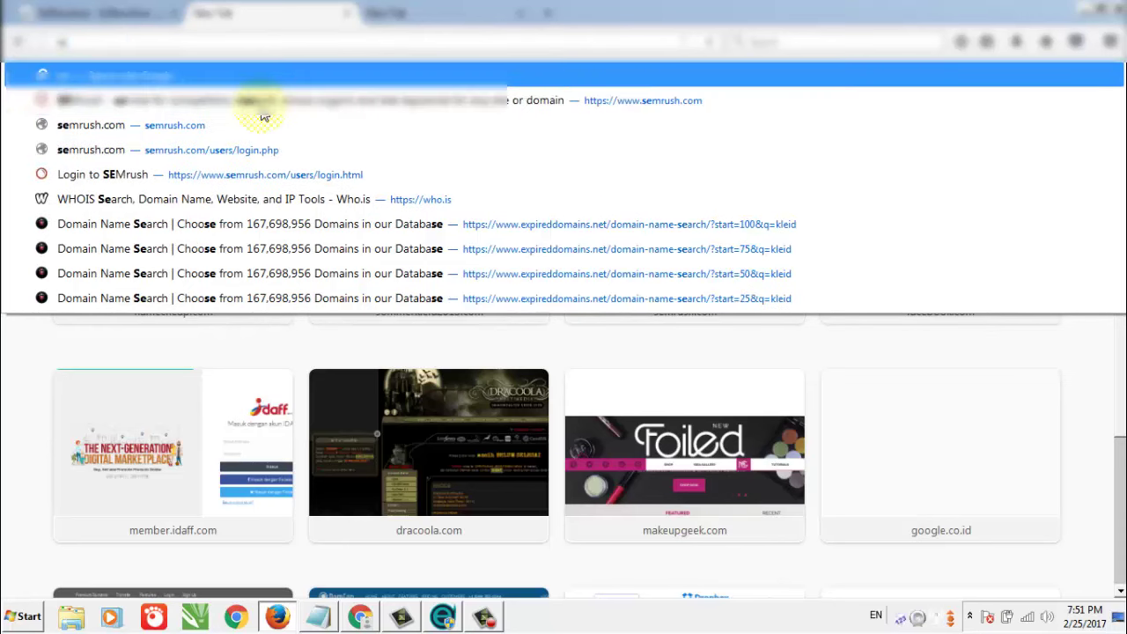
pyautogui.click(101, 13)
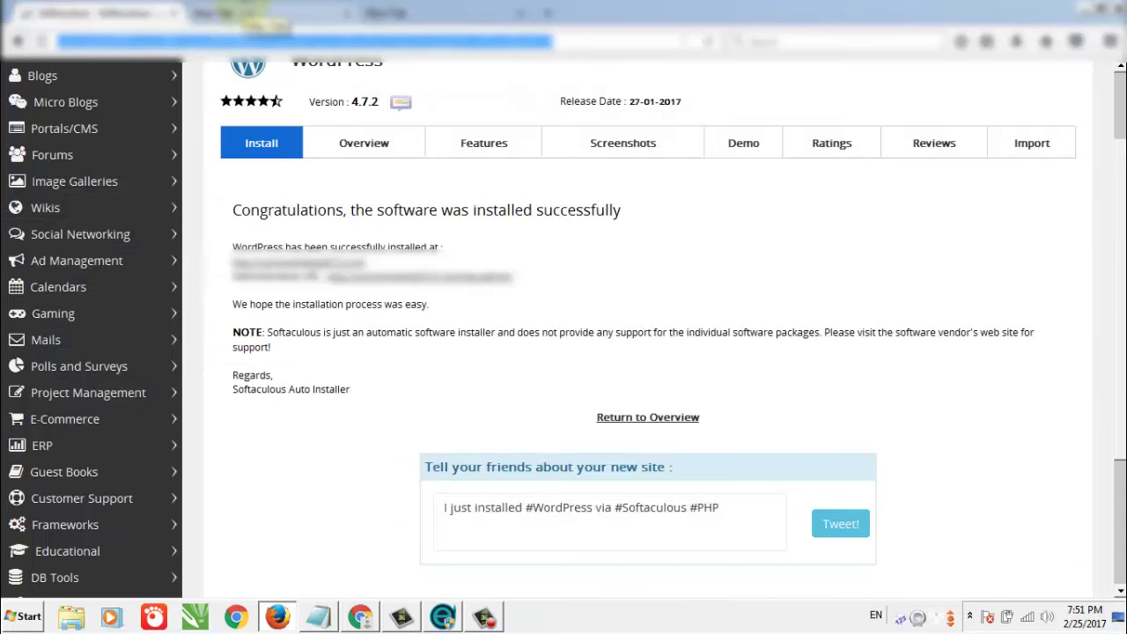
pyautogui.click(251, 13)
pyautogui.write('sommerkleid2015.com')
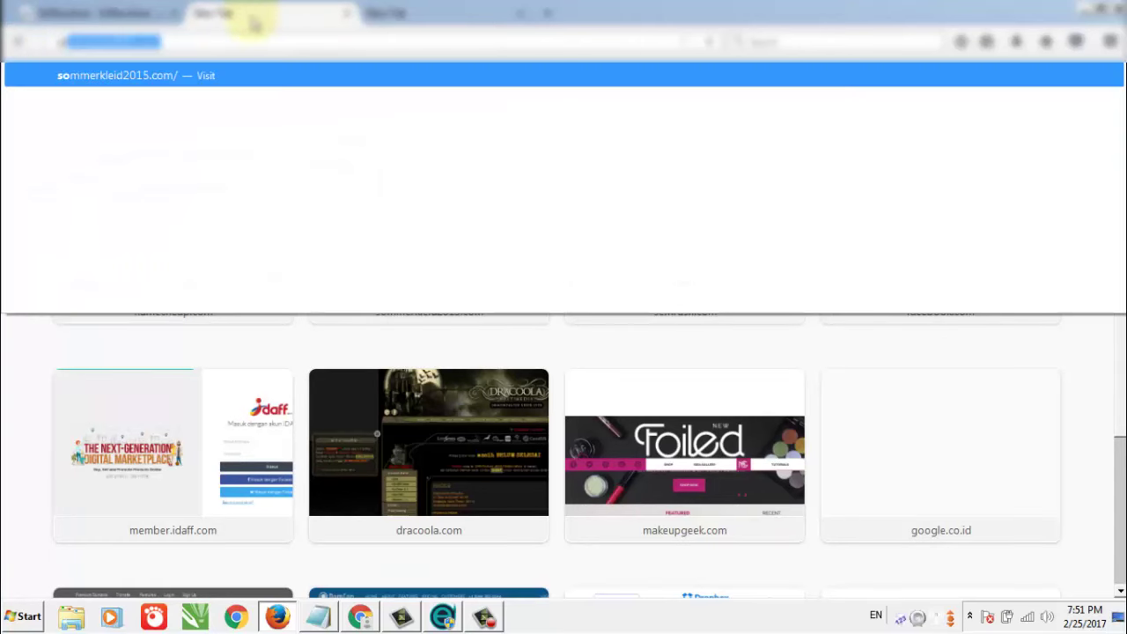
pyautogui.press('Return')
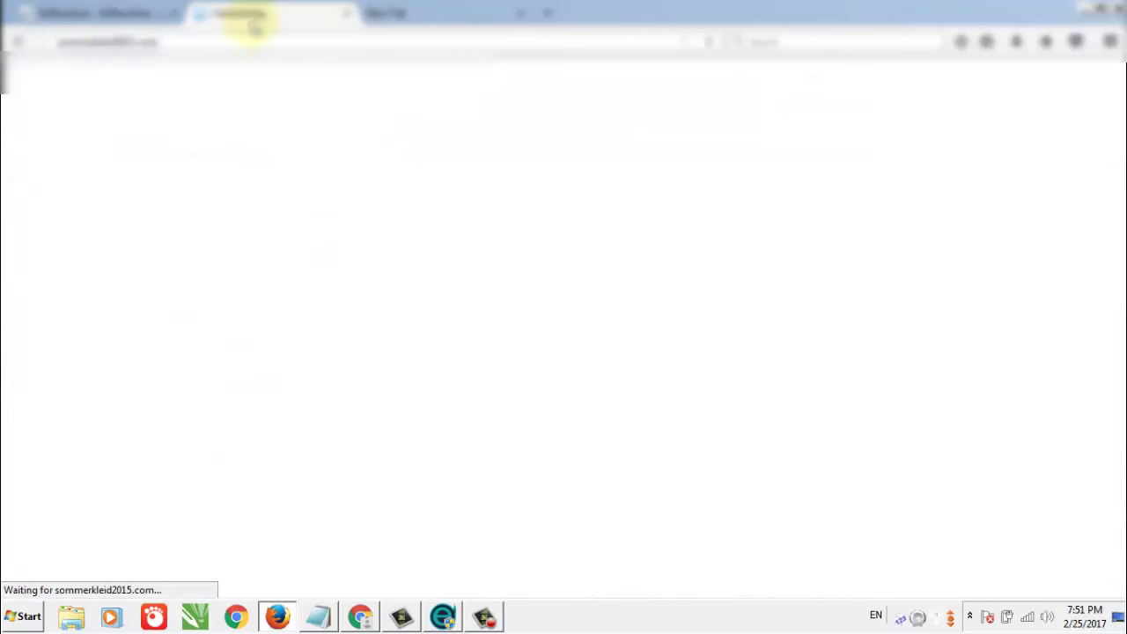